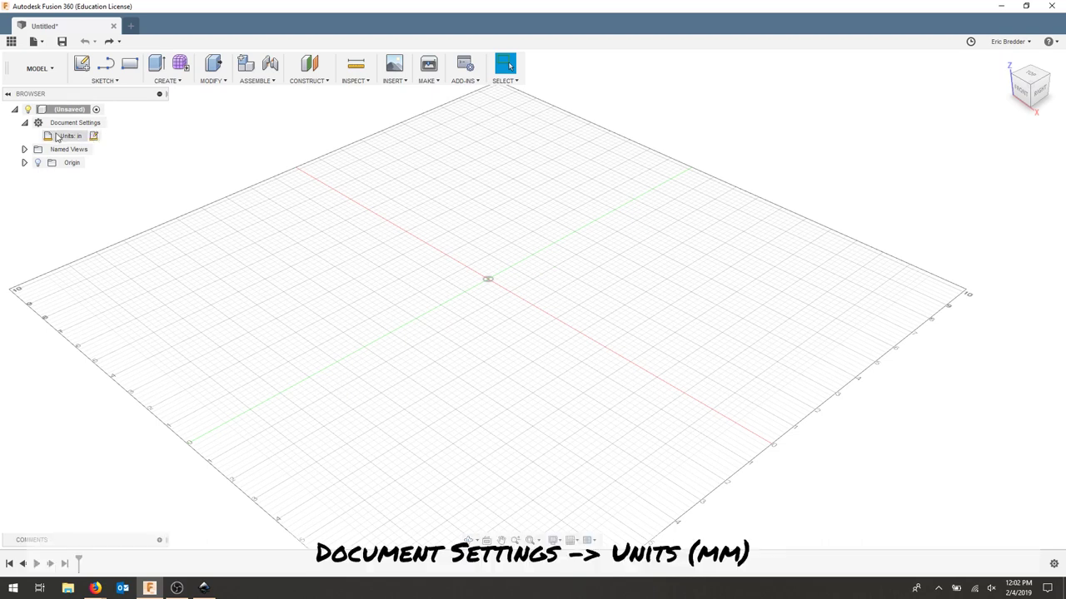
# Change the design's Unit Type from inches to Millimeter in Document Settings.
pyautogui.click(94, 136)
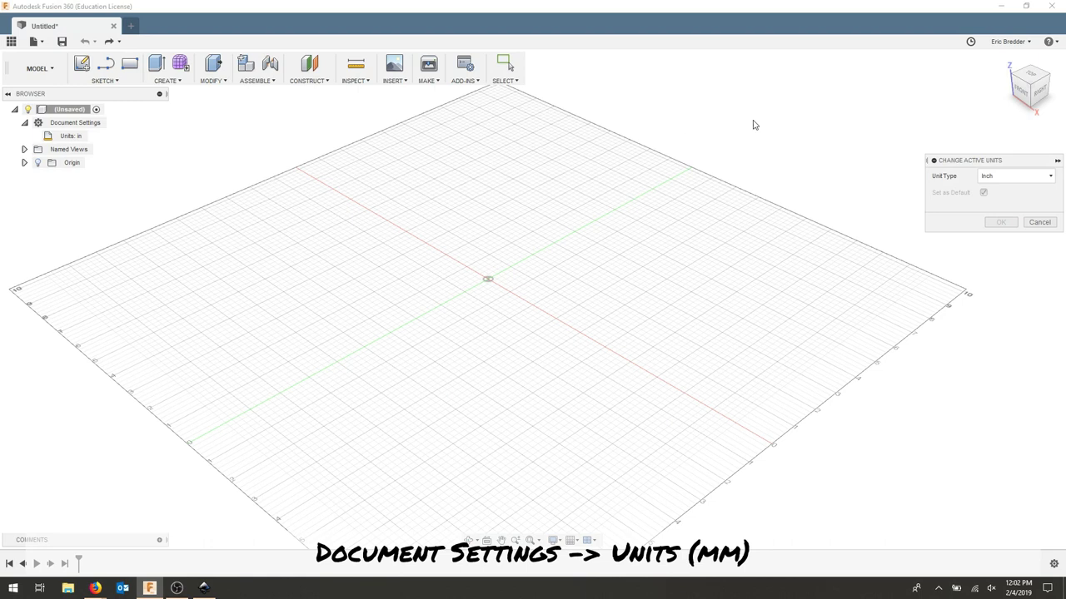
pyautogui.click(1053, 178)
pyautogui.click(1016, 205)
pyautogui.click(1000, 222)
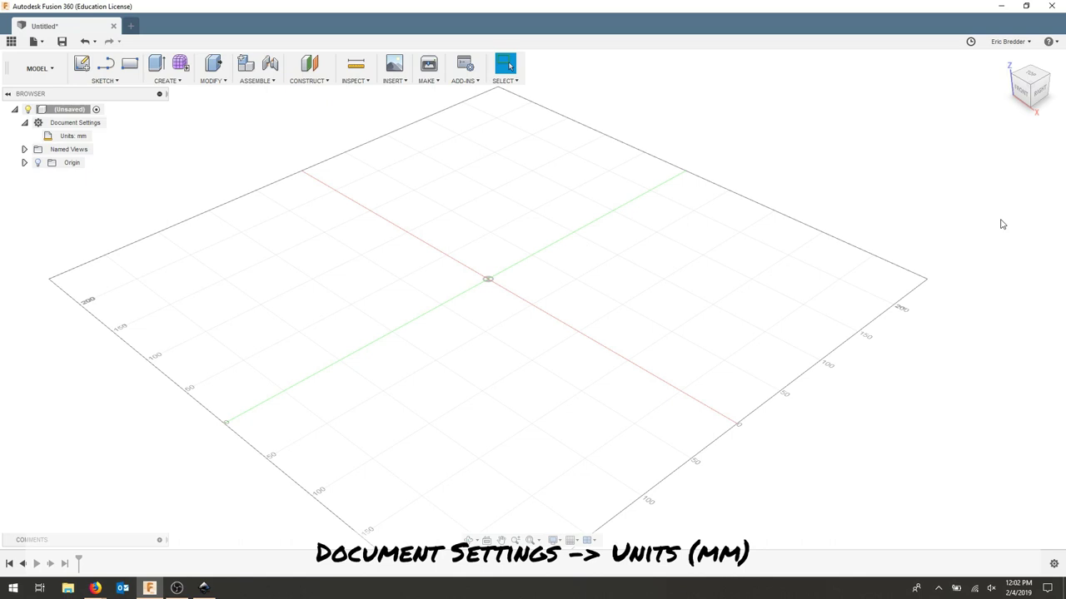
# Create Component1:1 under the unsaved root and make it the active component.
pyautogui.rightClick(70, 115)
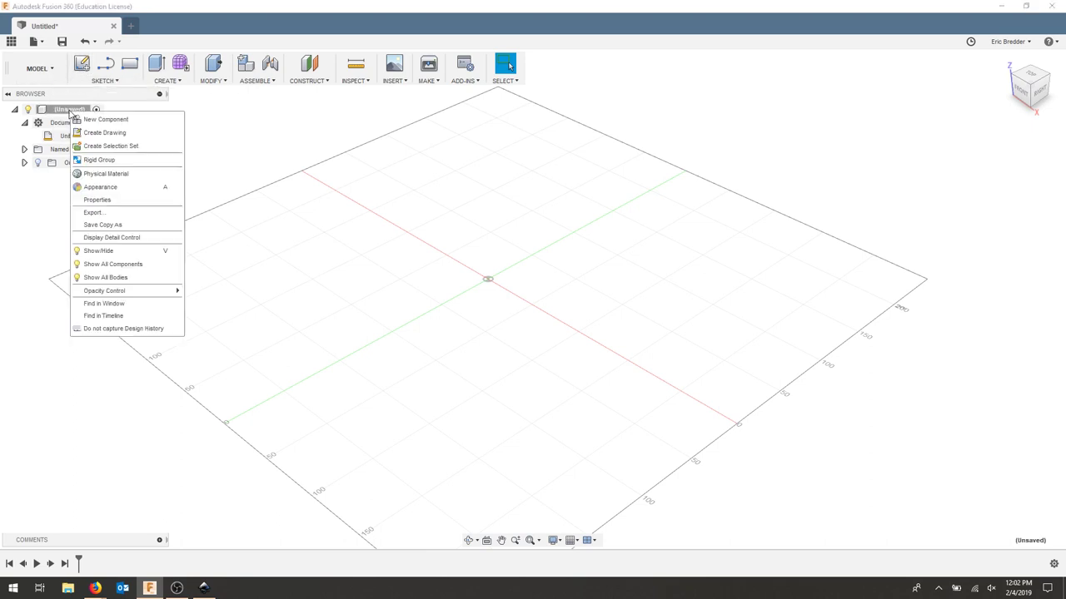
pyautogui.click(98, 119)
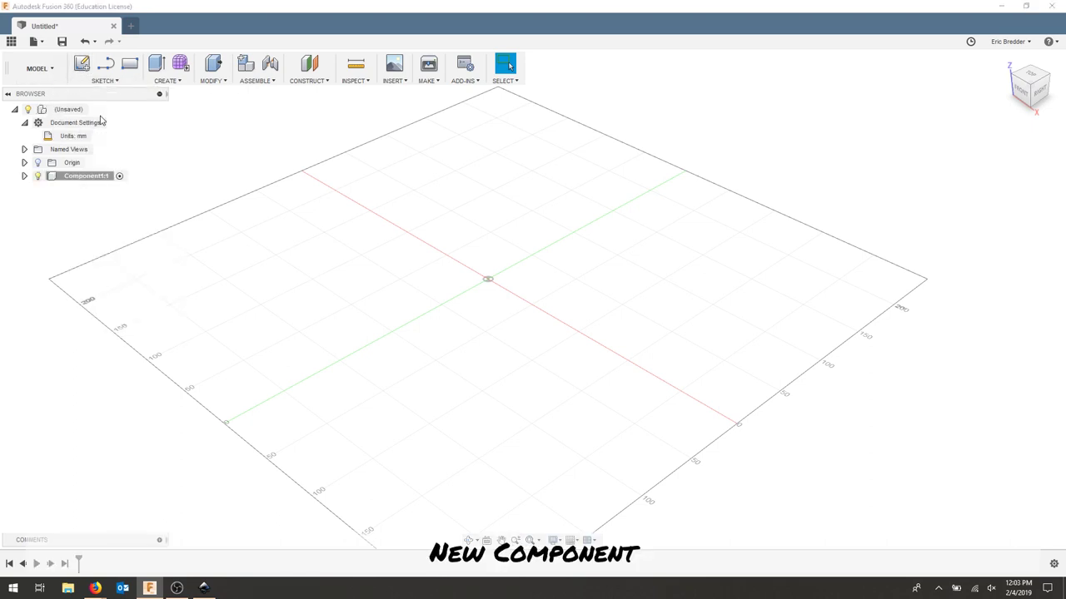
pyautogui.click(117, 178)
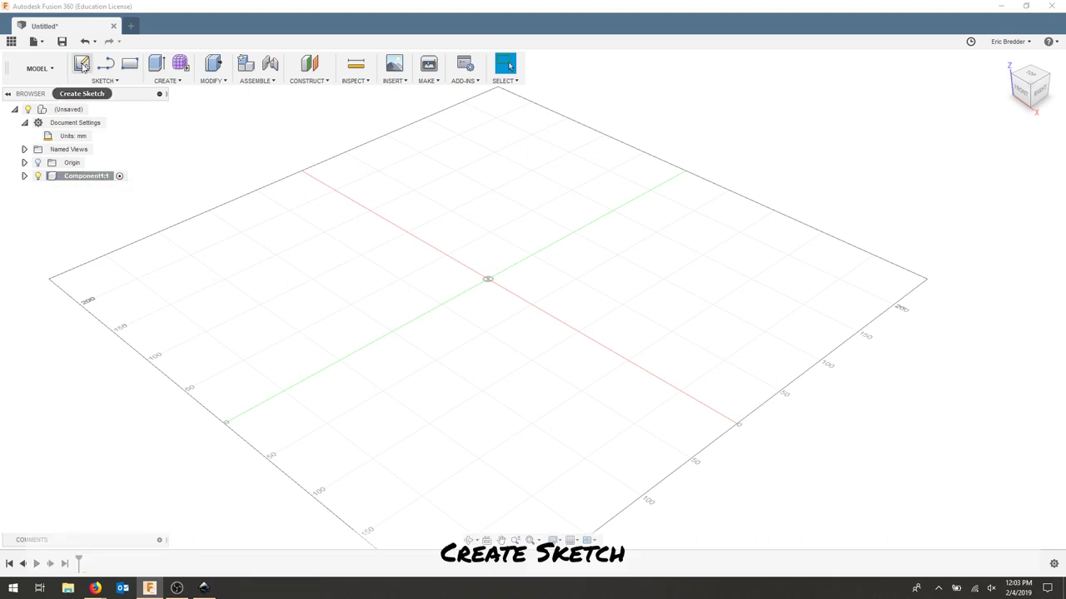
# Start a sketch on the XY origin plane and launch Insert SVG.
pyautogui.click(82, 65)
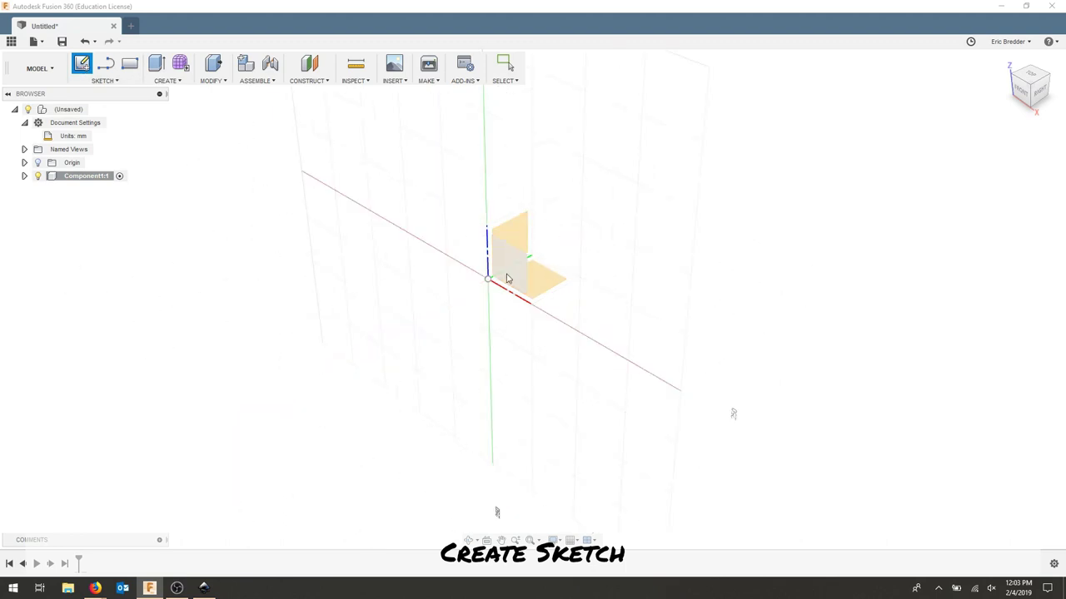
pyautogui.click(552, 287)
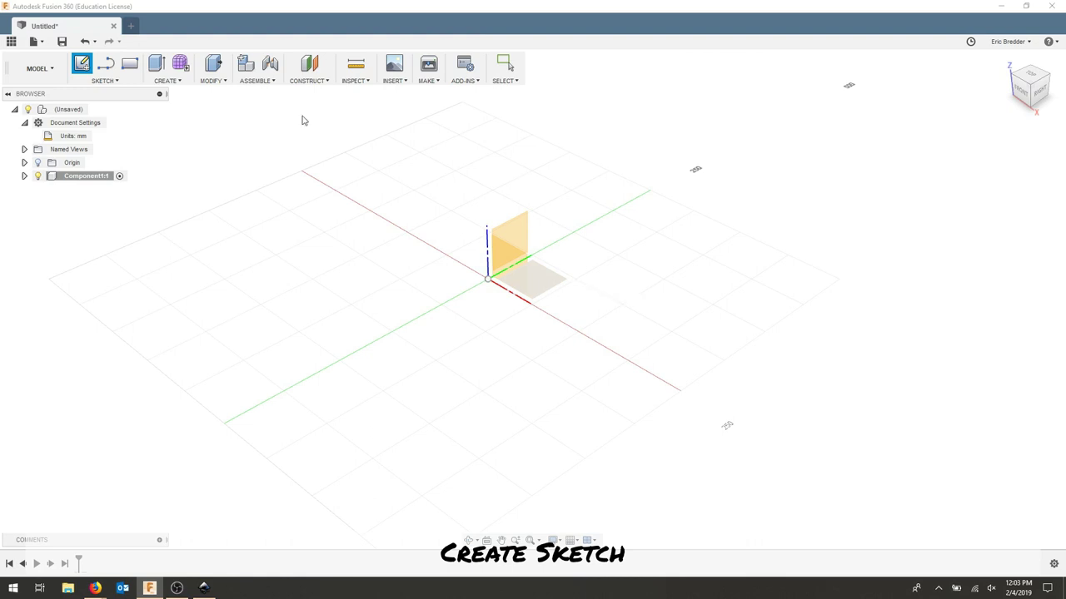
pyautogui.click(24, 162)
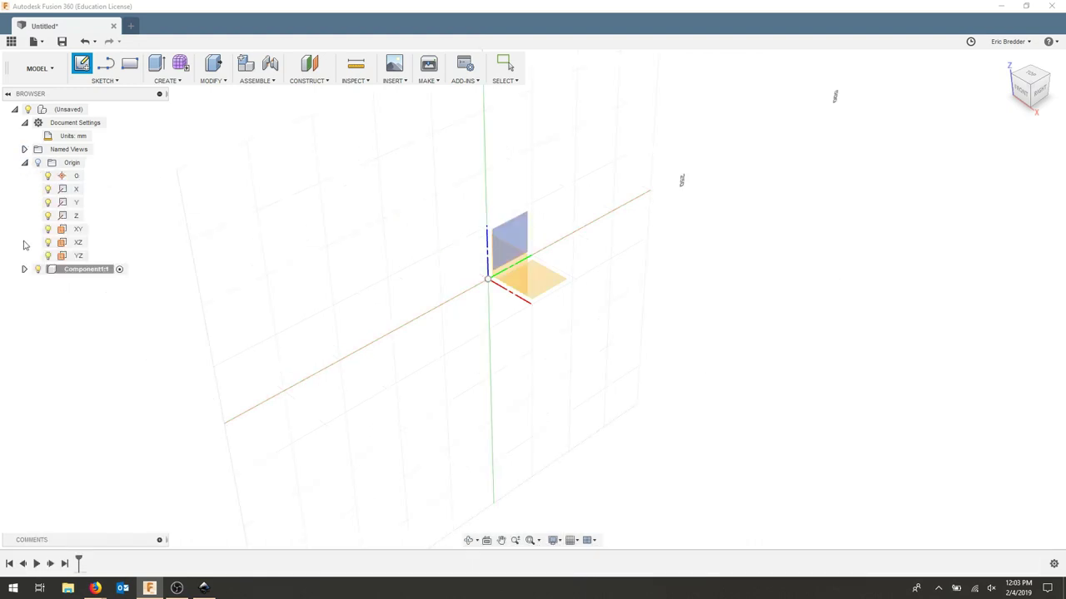
pyautogui.click(79, 230)
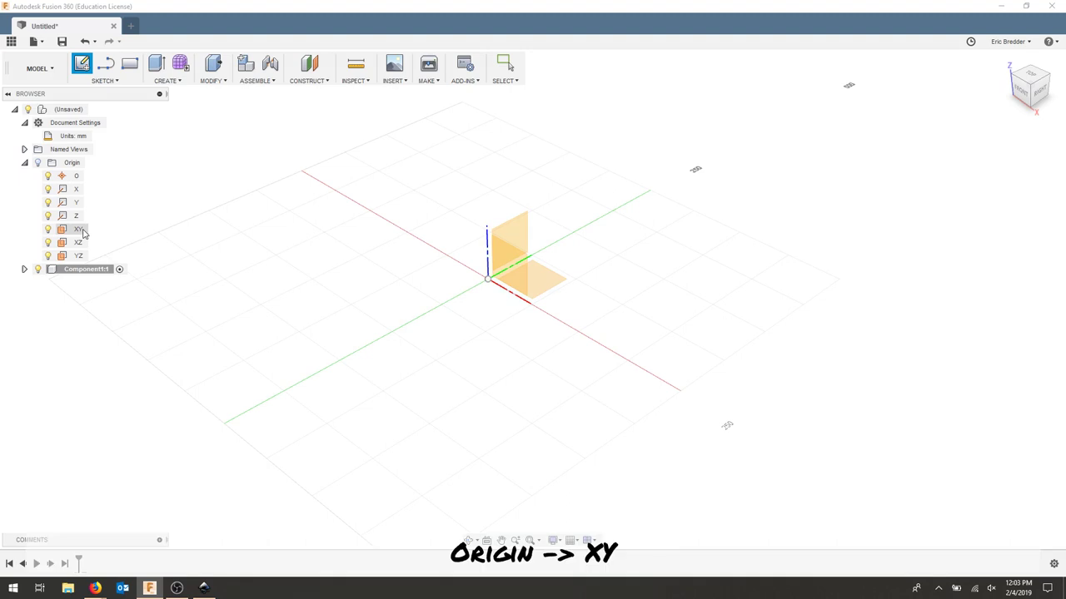
pyautogui.click(81, 230)
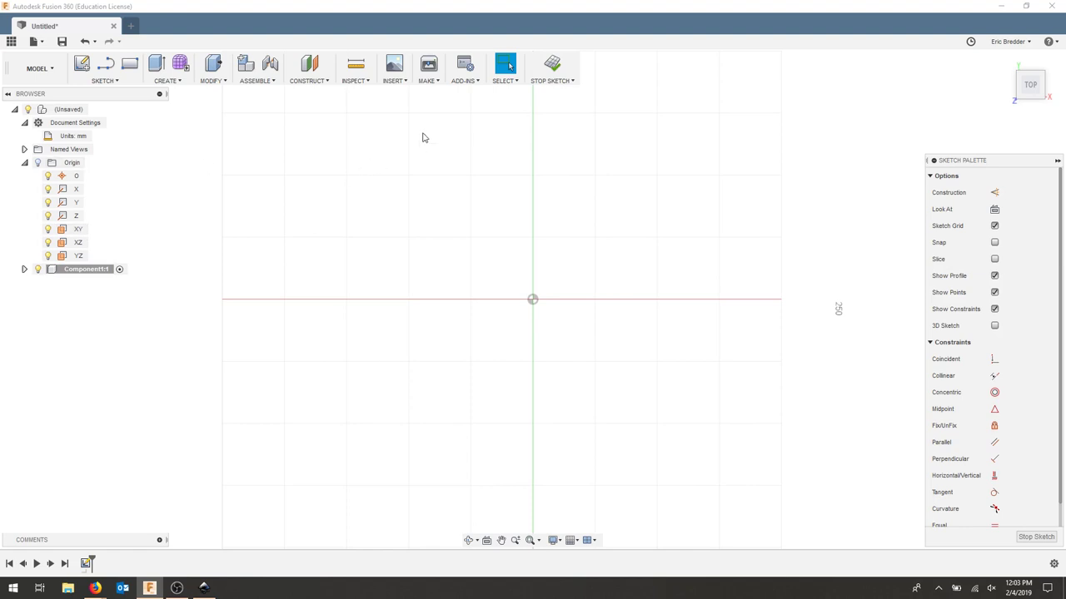
pyautogui.click(398, 80)
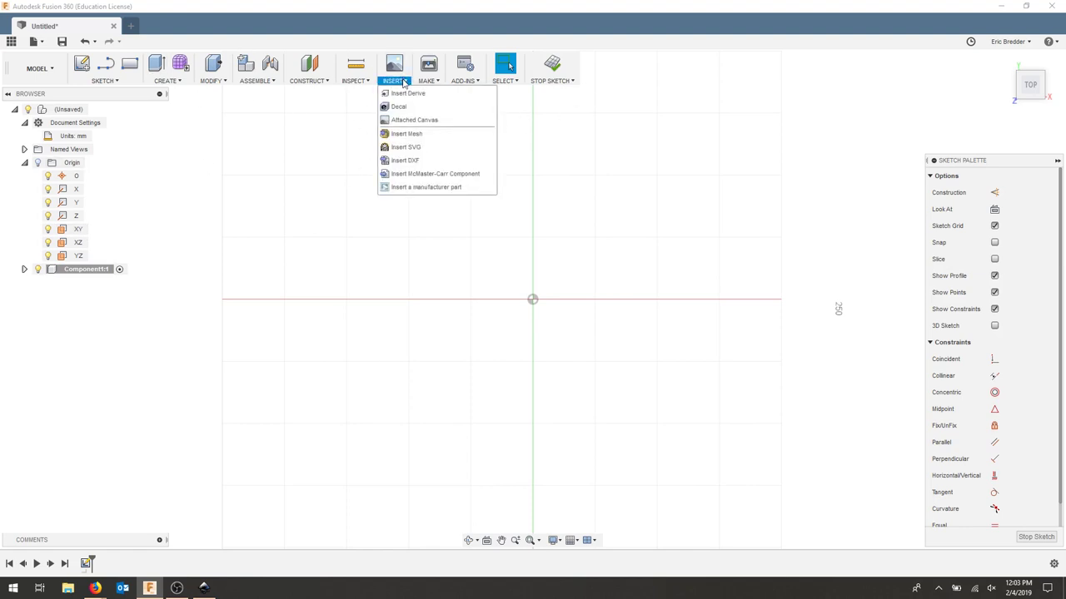
pyautogui.click(438, 148)
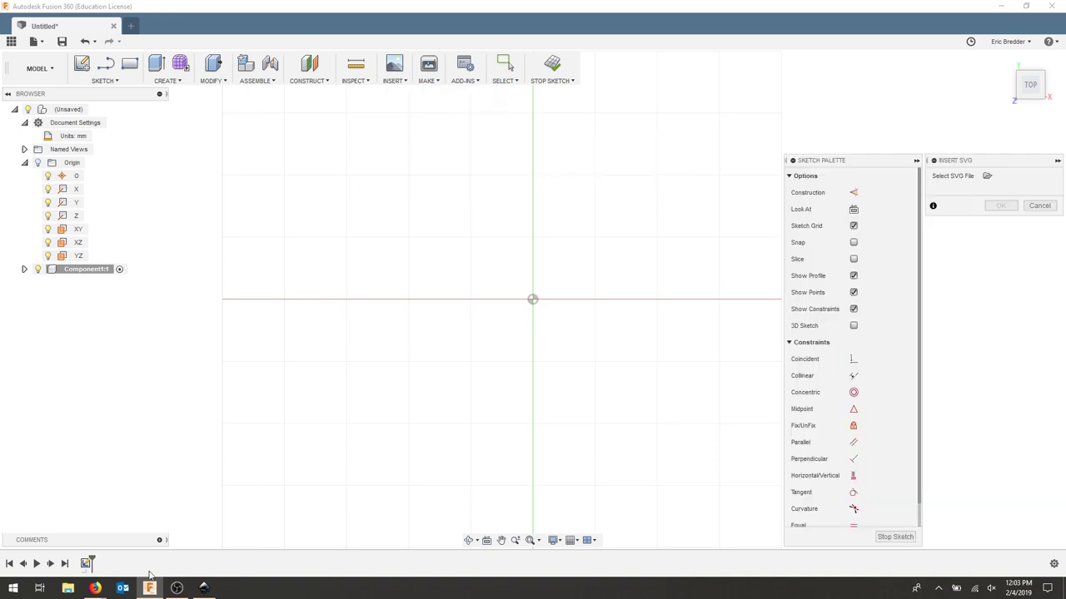
# Review the Thingiverse 'Laser Cut Paper Calipers' page in Firefox.
pyautogui.moveTo(97, 589)
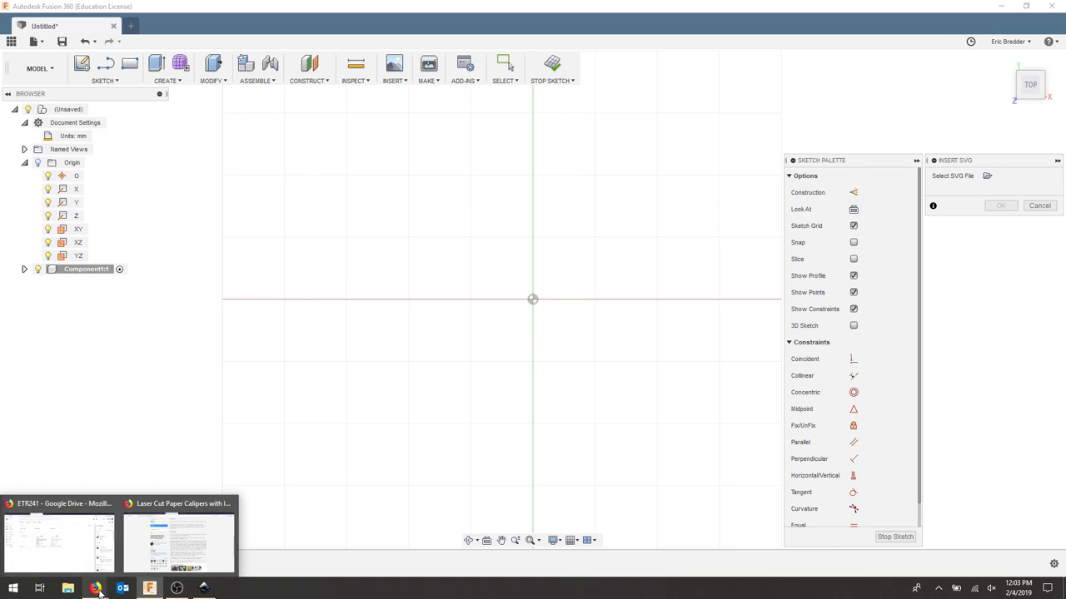
pyautogui.click(164, 555)
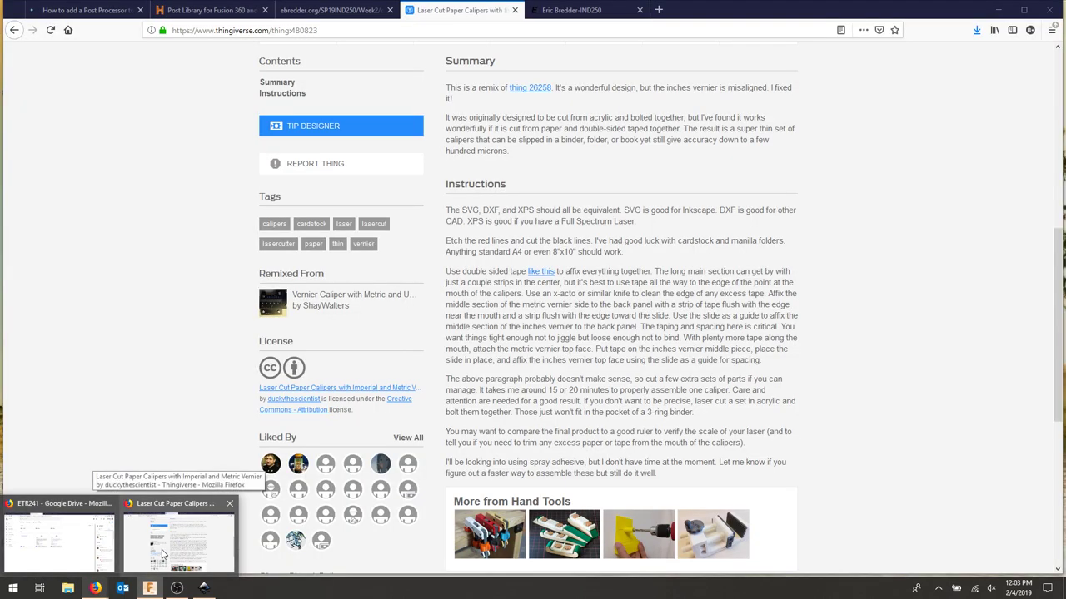
pyautogui.scroll(6, 498, 208)
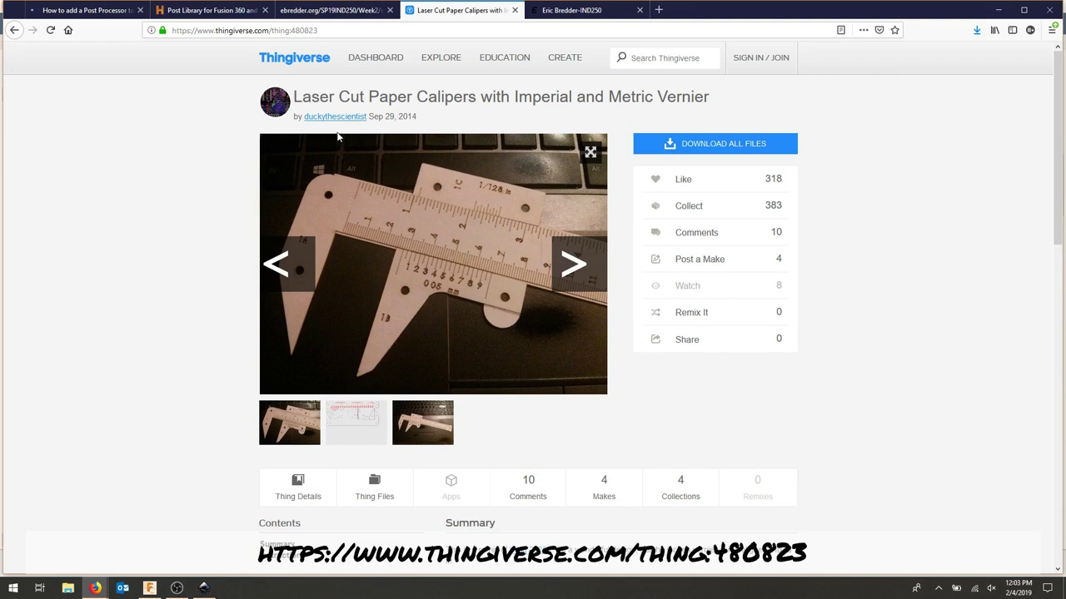
pyautogui.moveTo(465, 188)
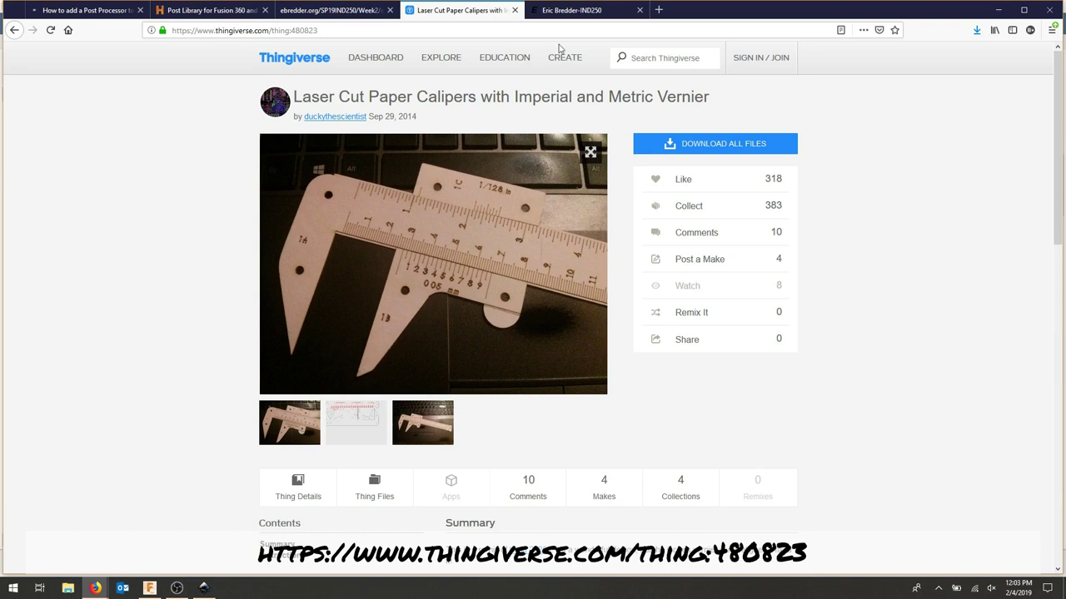
# Preview the caliper2.svg drawing, then return to the class page's Caliper Design link.
pyautogui.click(573, 10)
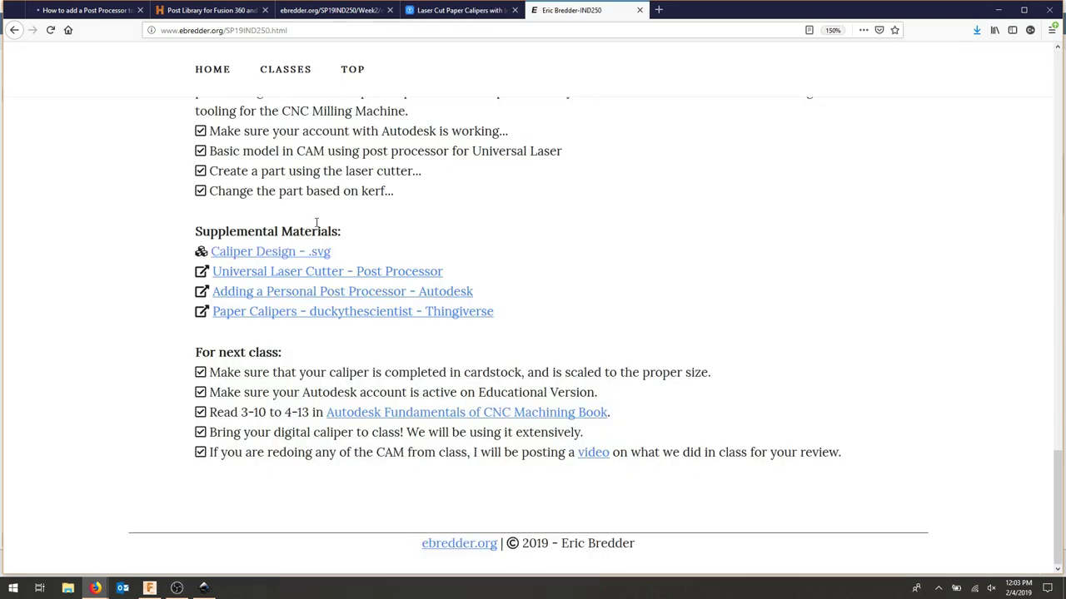
pyautogui.click(343, 11)
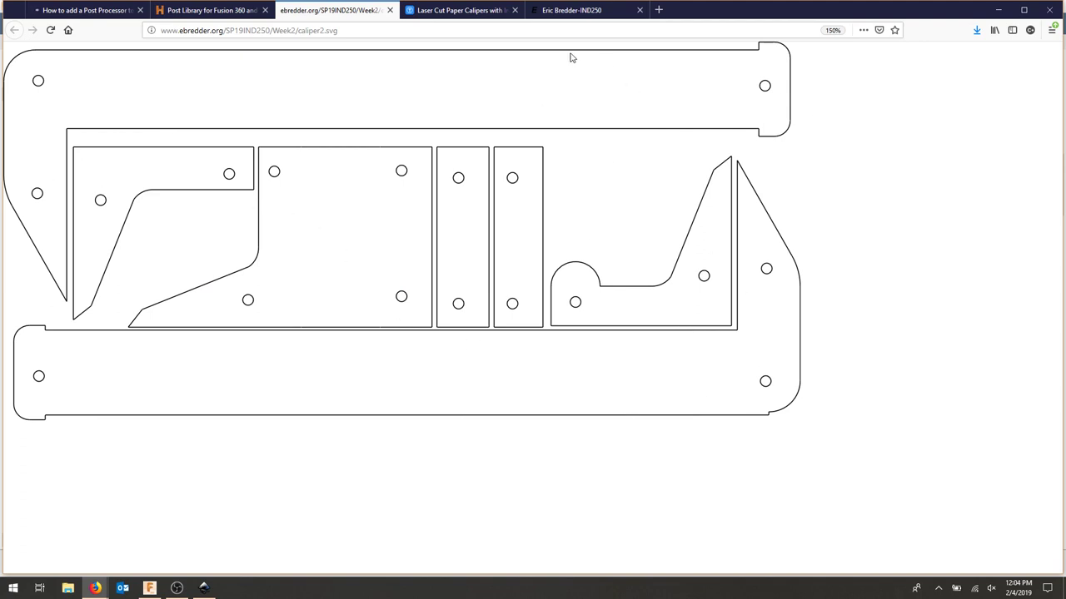
pyautogui.click(558, 11)
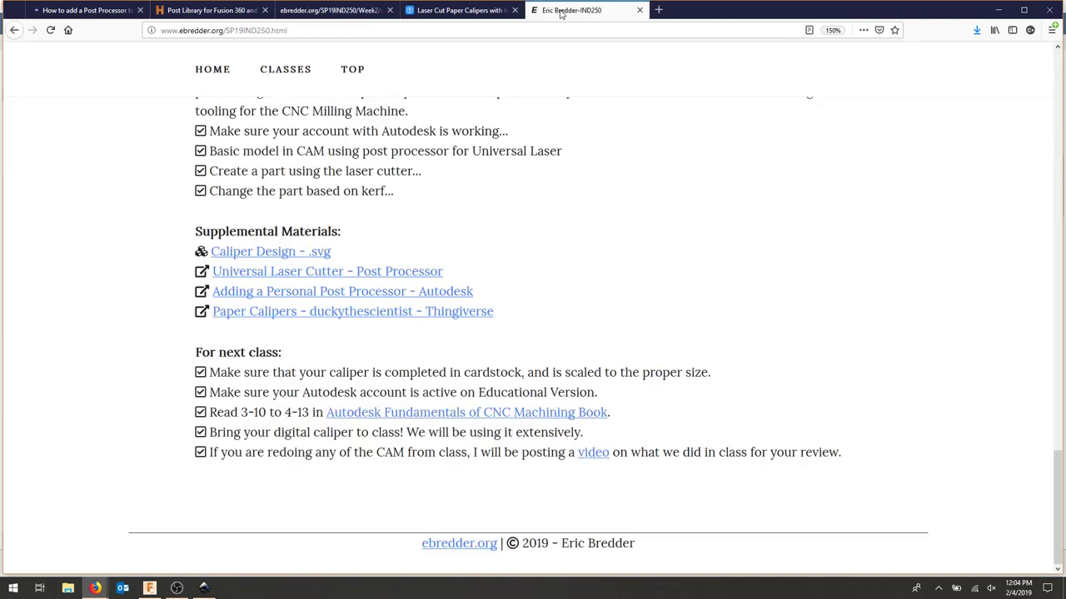
pyautogui.rightClick(298, 251)
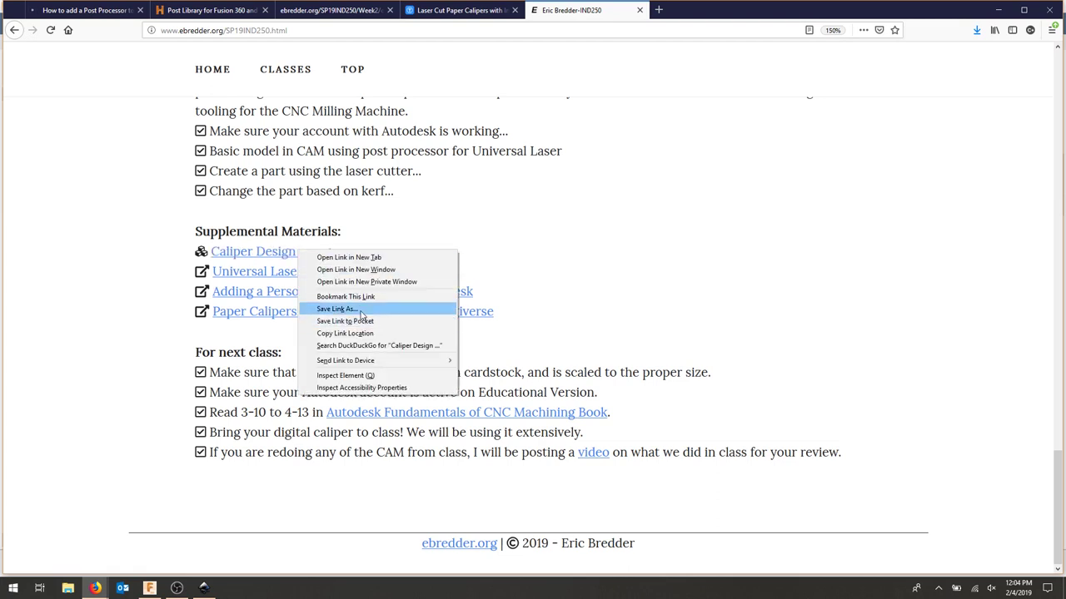
pyautogui.click(177, 362)
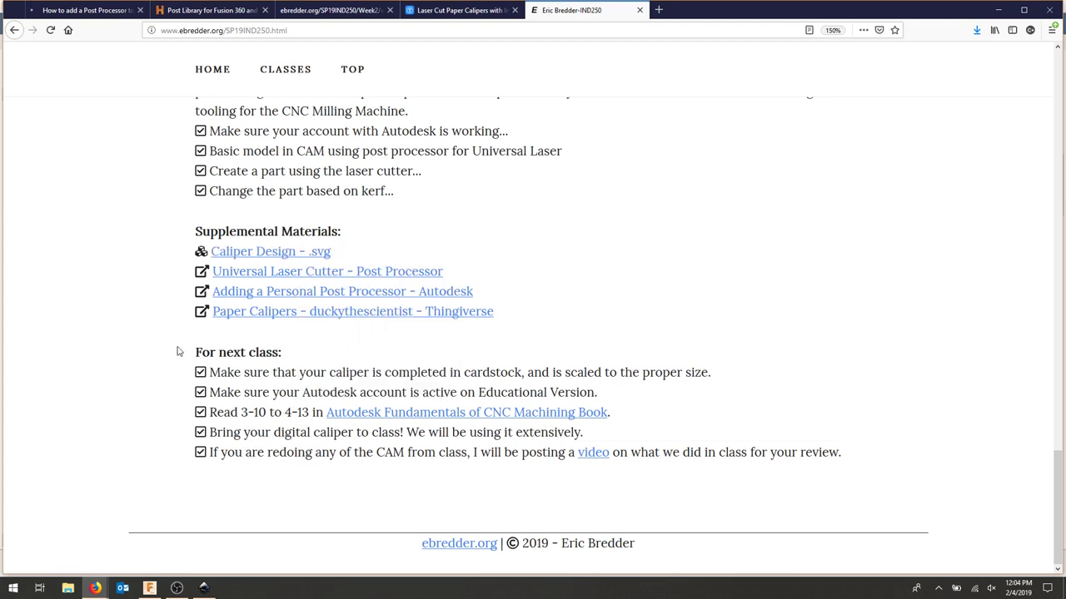
# Show caliper2.svg's page size in mm (253.33438 × 120.39948) in Inkscape, then return to Fusion.
pyautogui.click(205, 588)
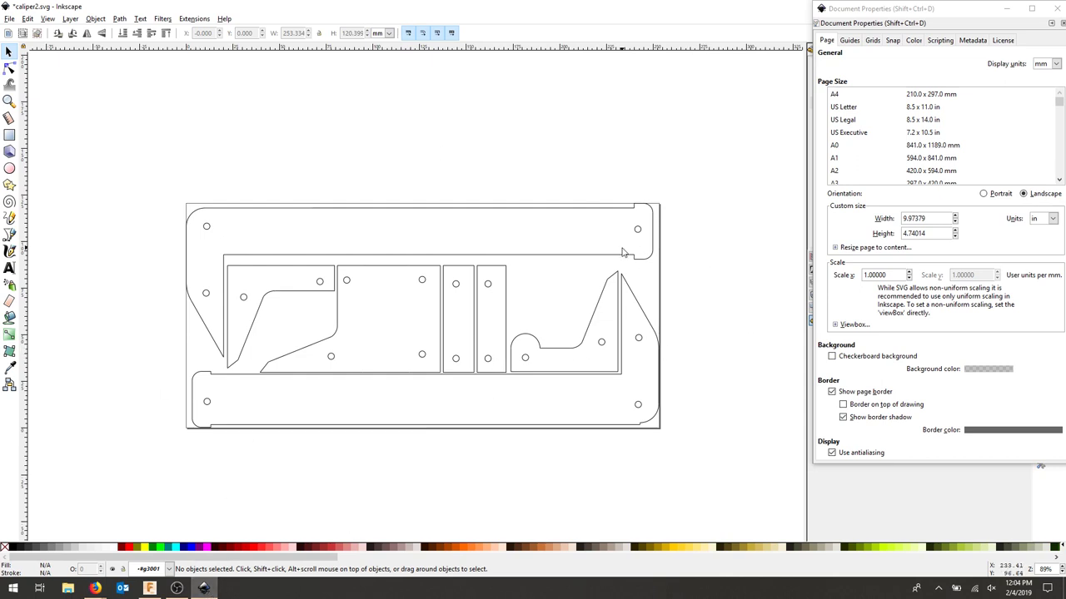
pyautogui.click(1041, 219)
pyautogui.click(1040, 287)
pyautogui.click(150, 589)
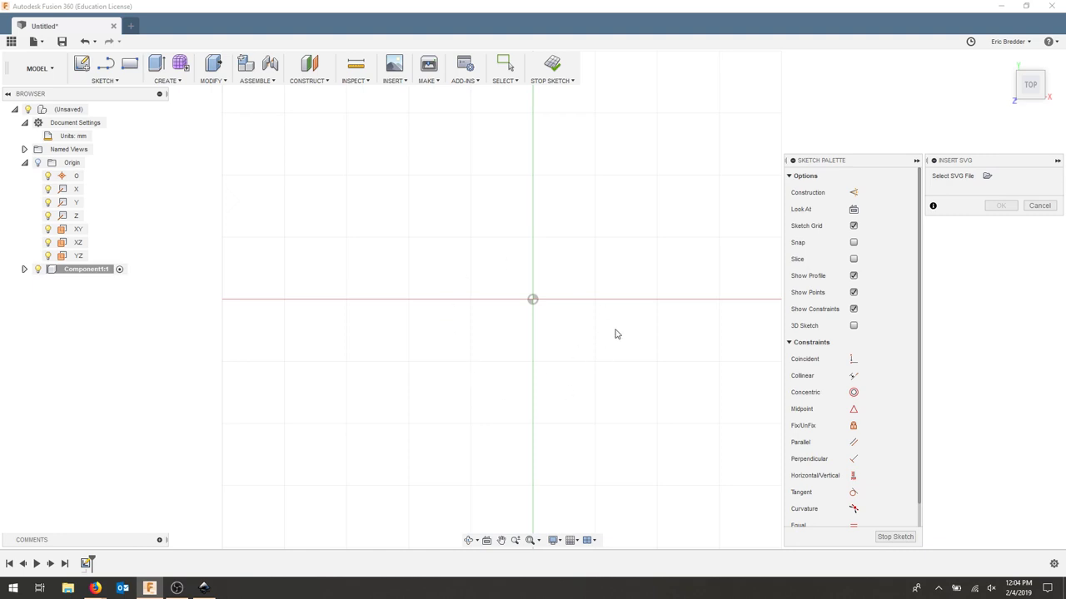
# Select caliper2.svg from the Desktop as the SVG file to insert.
pyautogui.click(394, 81)
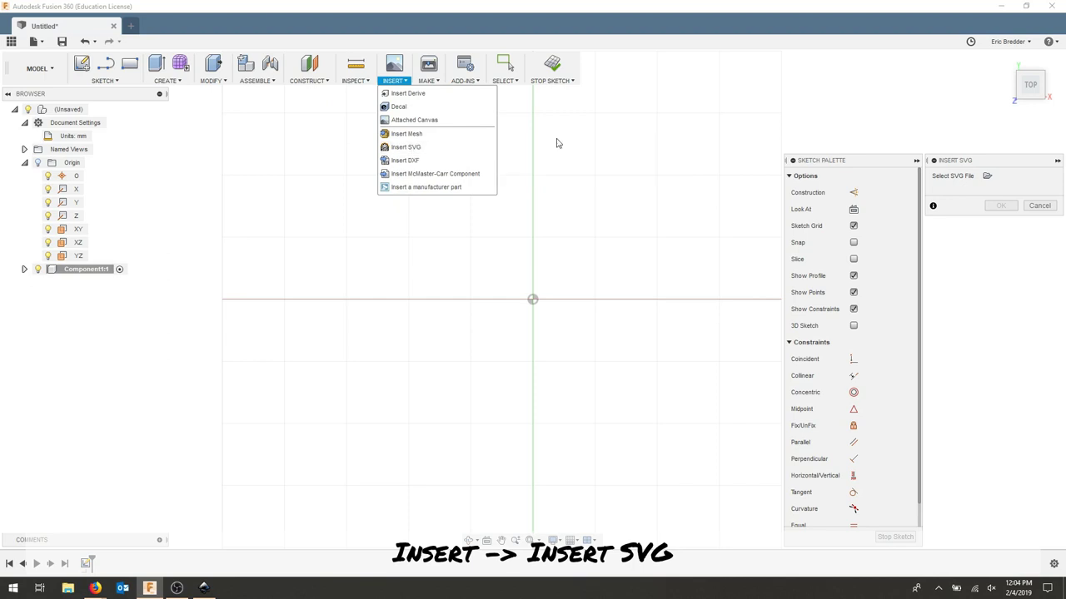
pyautogui.click(988, 177)
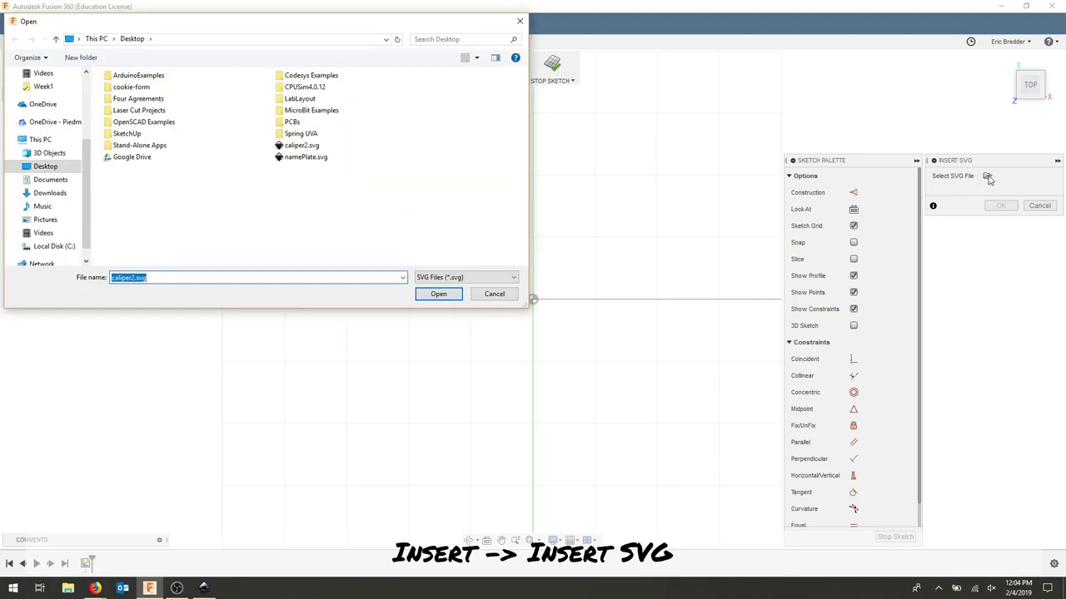
pyautogui.click(325, 147)
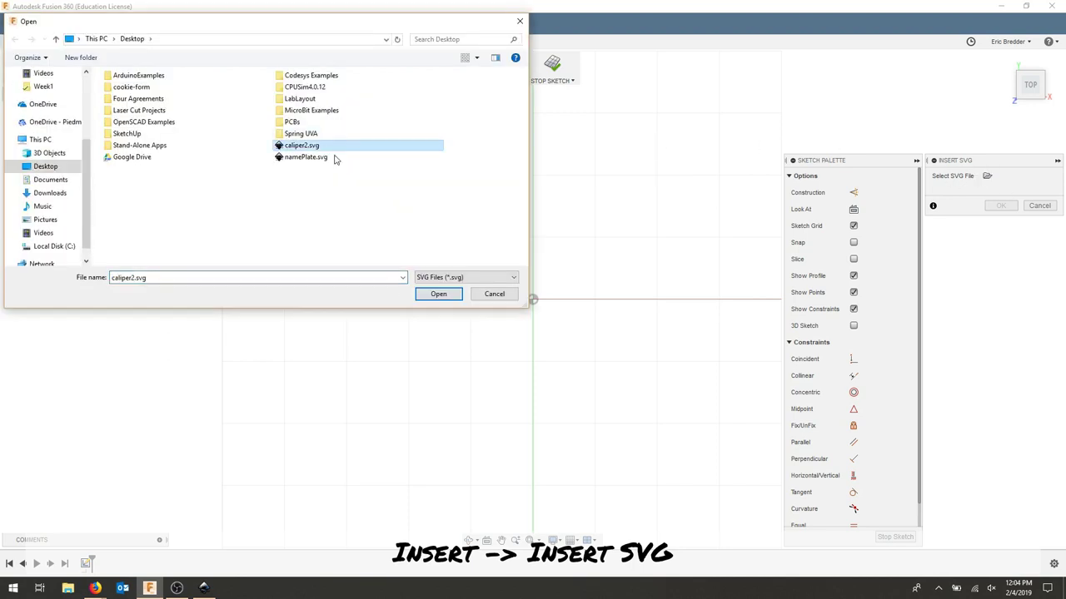
pyautogui.click(441, 298)
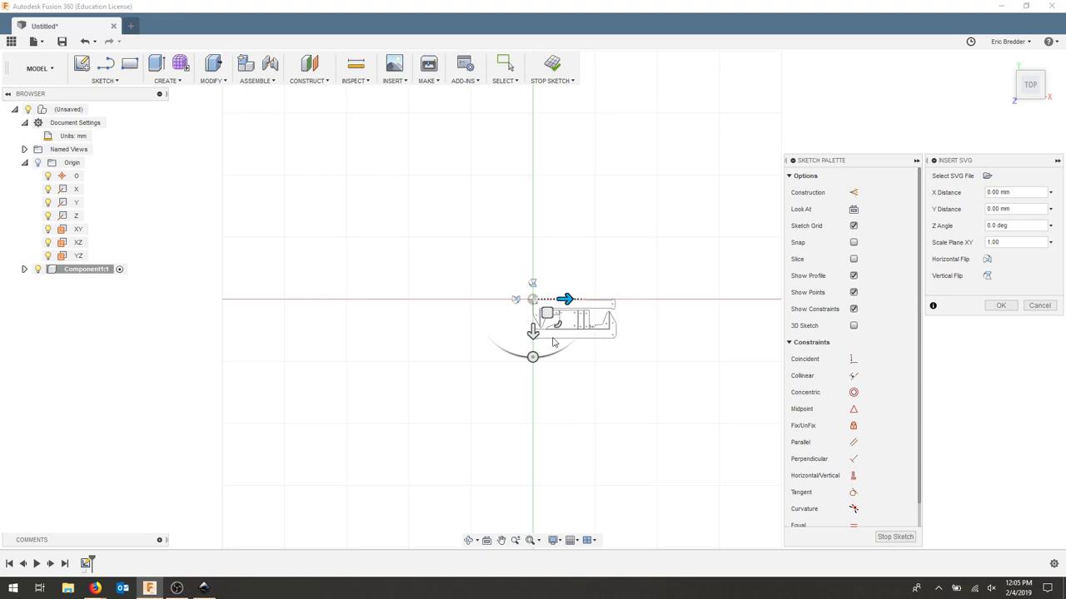
# Move the caliper preview to X 0.447 mm, Y −32.62 mm and frame the whole outline.
pyautogui.moveTo(546, 313); pyautogui.dragTo(547, 277)
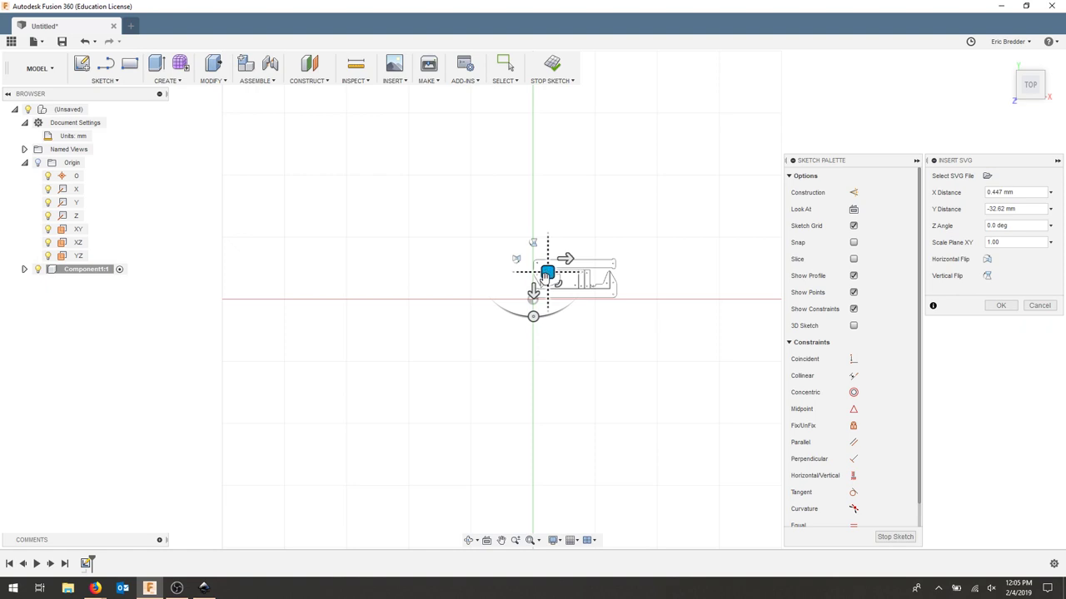
pyautogui.scroll(5, 546, 277)
pyautogui.scroll(2, 559, 296)
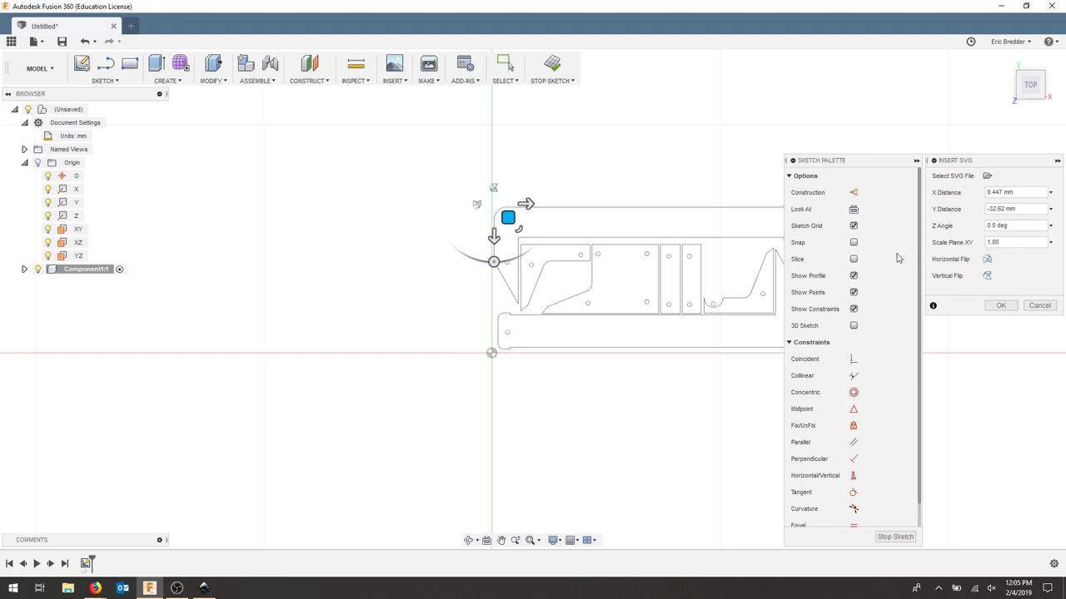
pyautogui.moveTo(588, 395); pyautogui.dragTo(495, 388, button='middle')
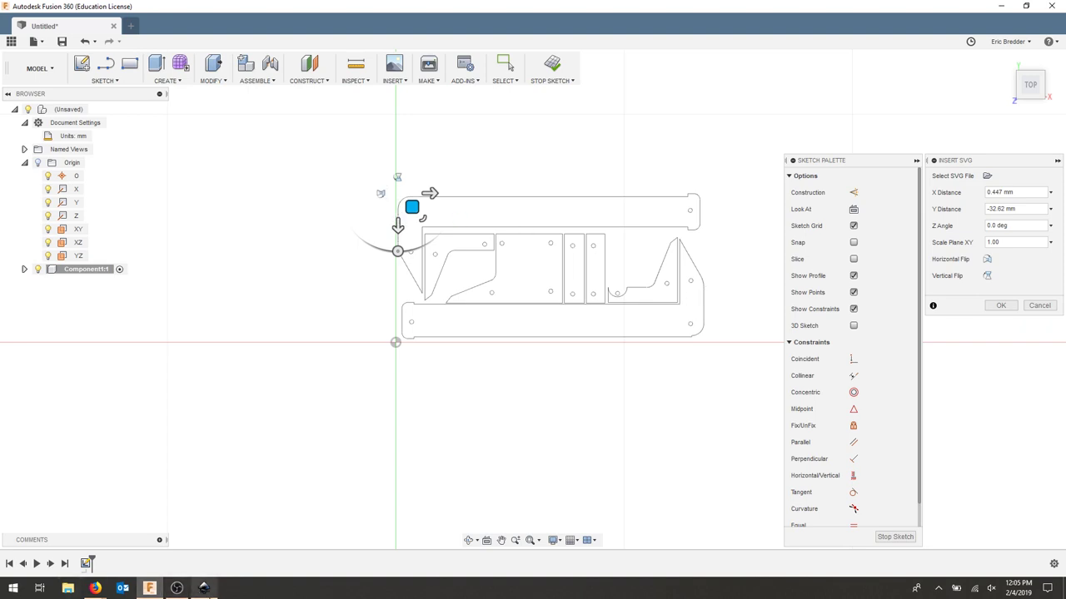
pyautogui.click(204, 587)
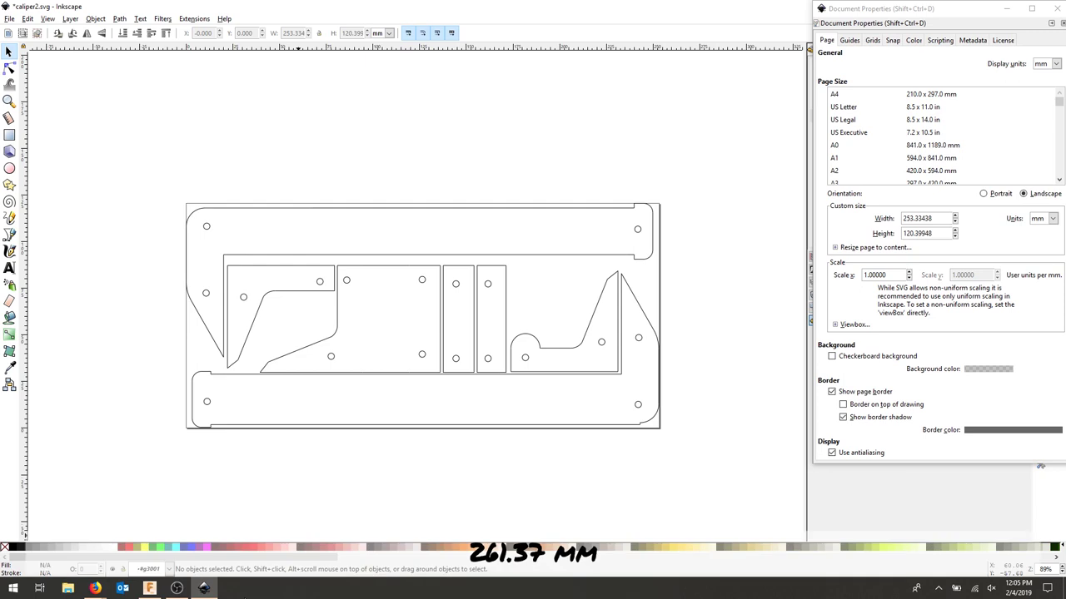
pyautogui.click(149, 588)
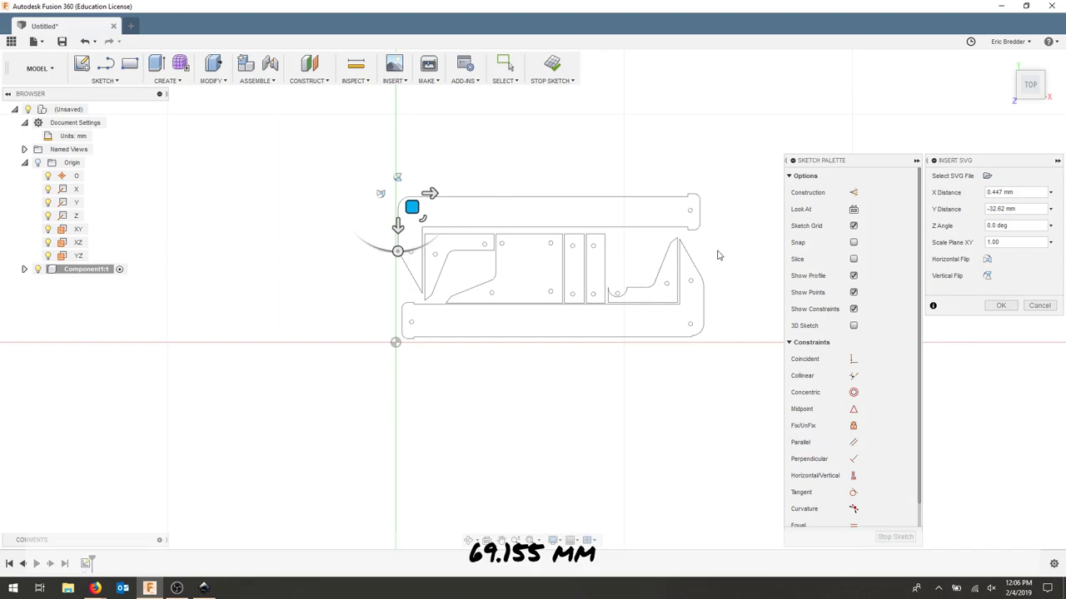
# Scale the SVG by 3.77948, reposition it to X 0.722, Y −89.926 mm, and confirm.
pyautogui.doubleClick(997, 242)
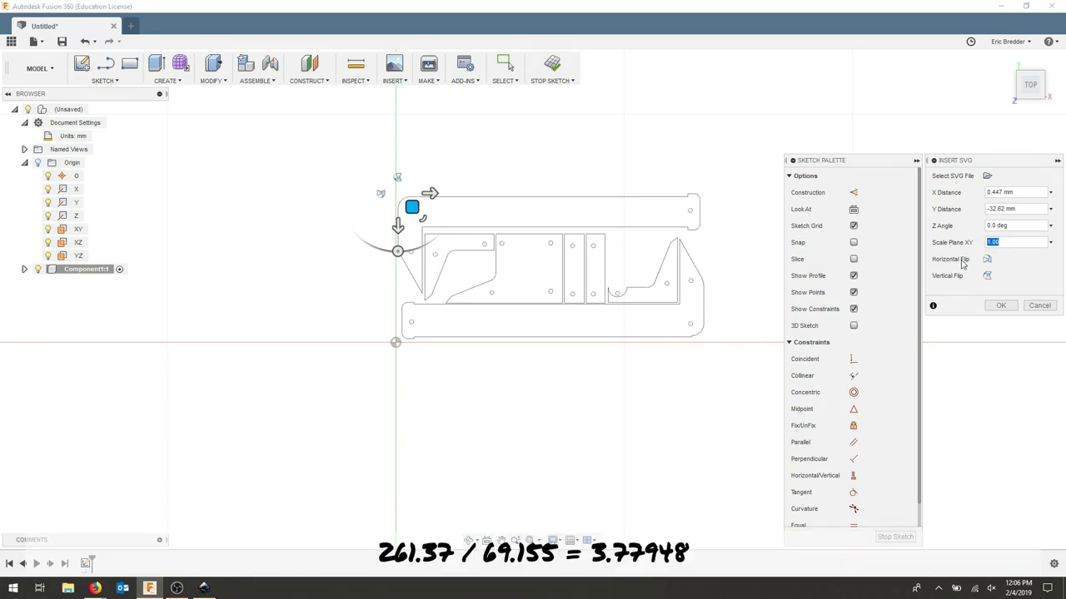
pyautogui.write('3.77')
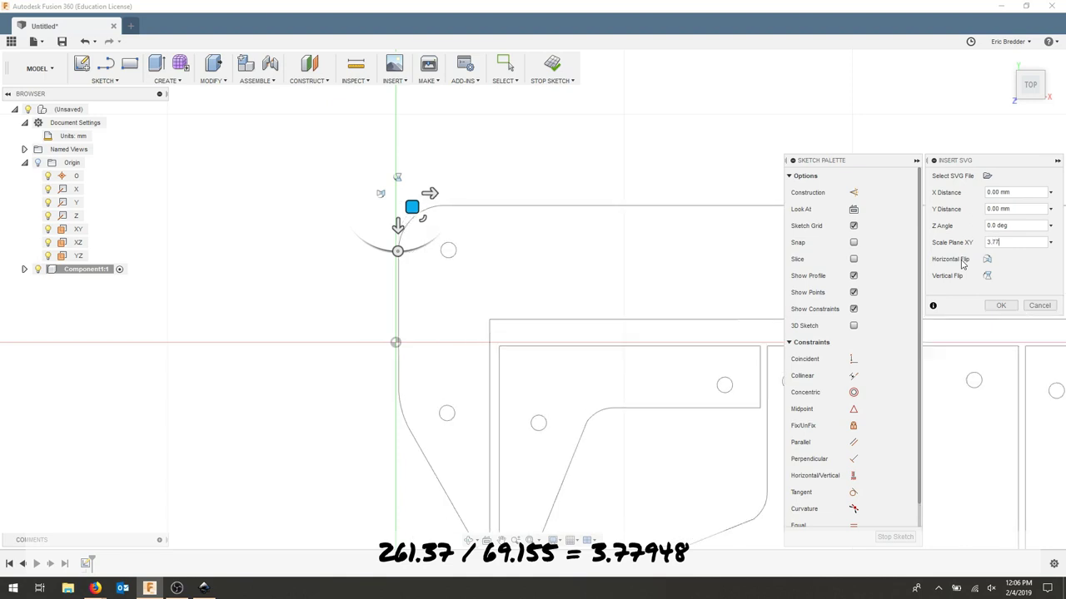
pyautogui.write('948')
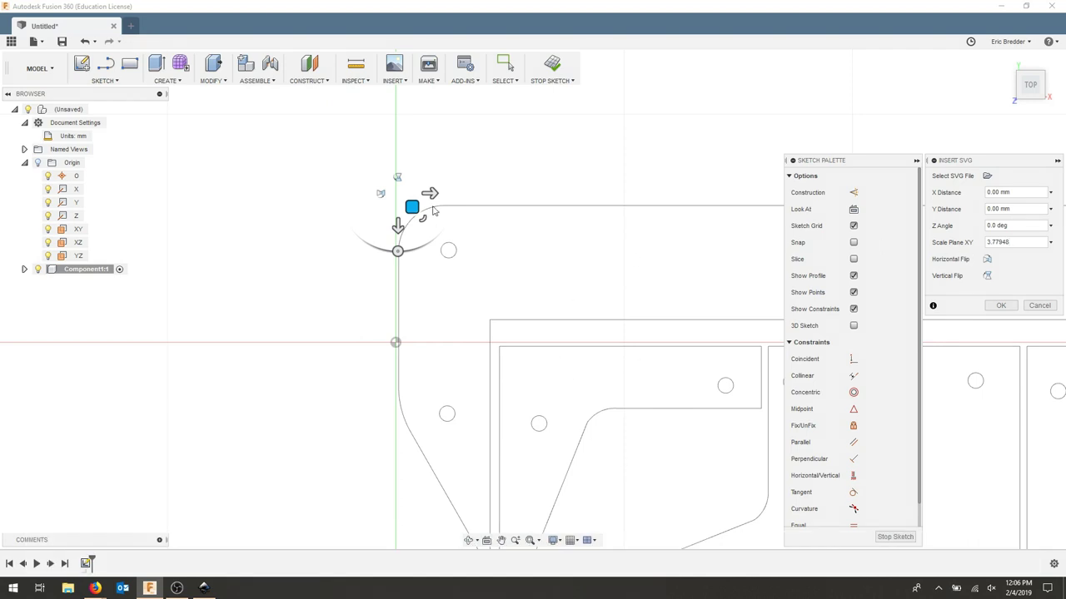
pyautogui.scroll(-2, 533, 353)
pyautogui.scroll(-2, 533, 352)
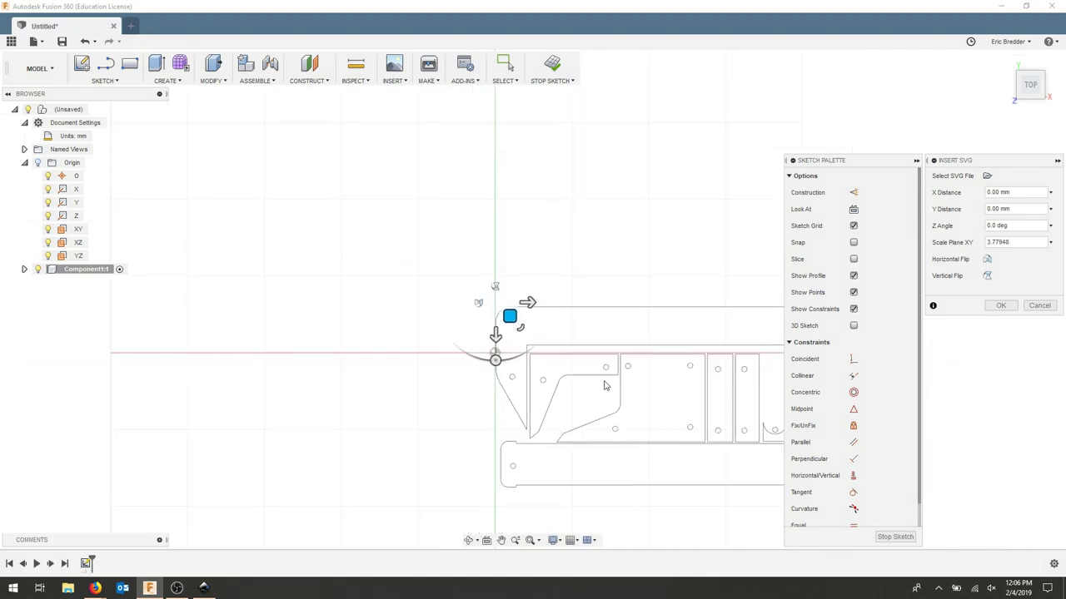
pyautogui.moveTo(566, 361)
pyautogui.mouseDown(button='middle')
pyautogui.moveTo(454, 316)
pyautogui.moveTo(453, 333)
pyautogui.mouseUp(button='middle')
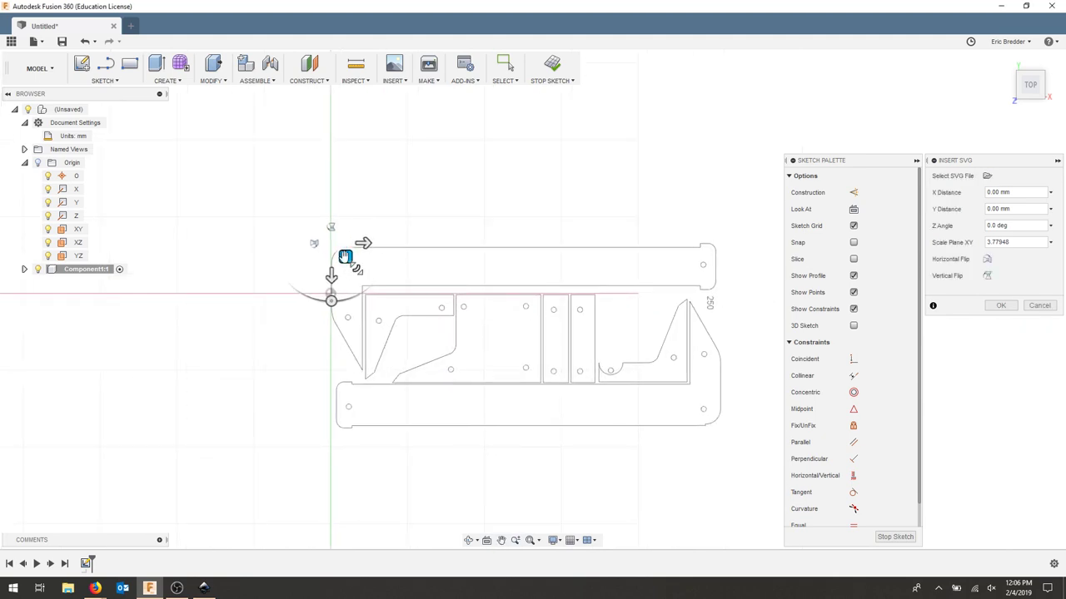
pyautogui.moveTo(345, 256); pyautogui.dragTo(346, 121)
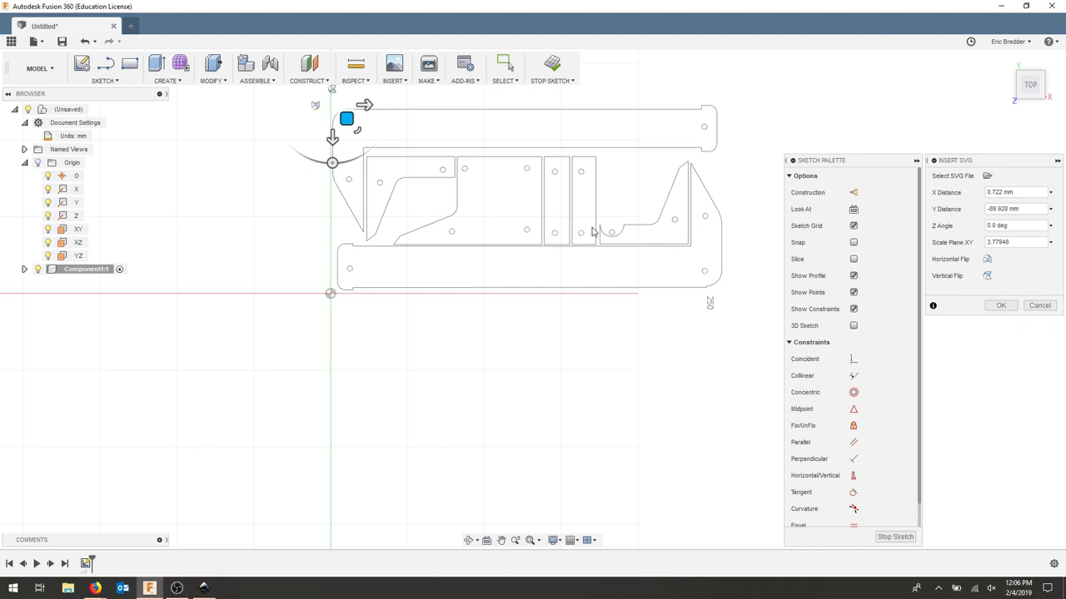
pyautogui.click(1001, 306)
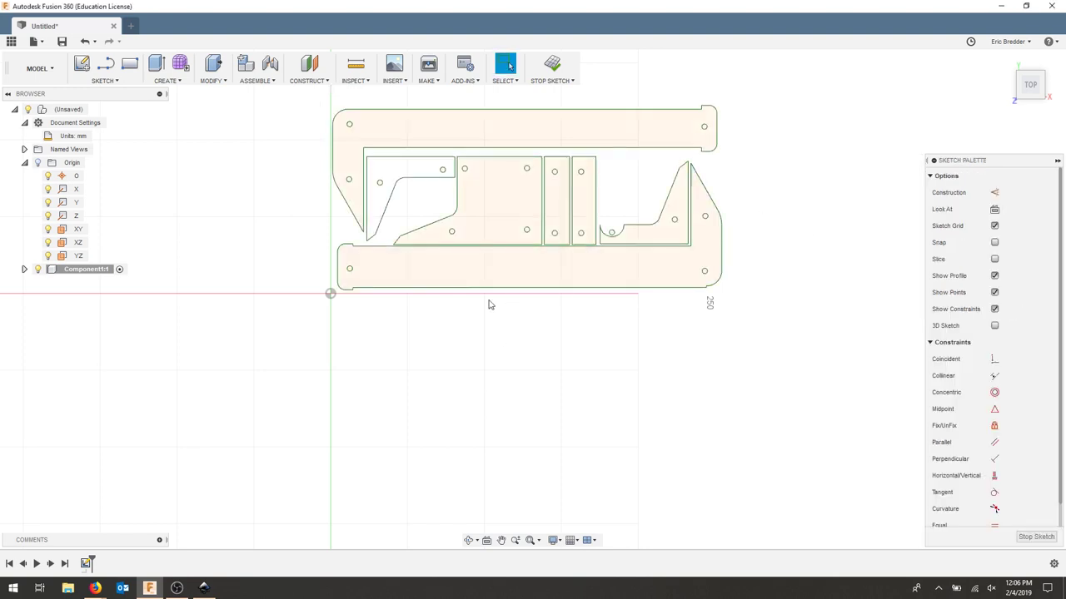
pyautogui.click(506, 197)
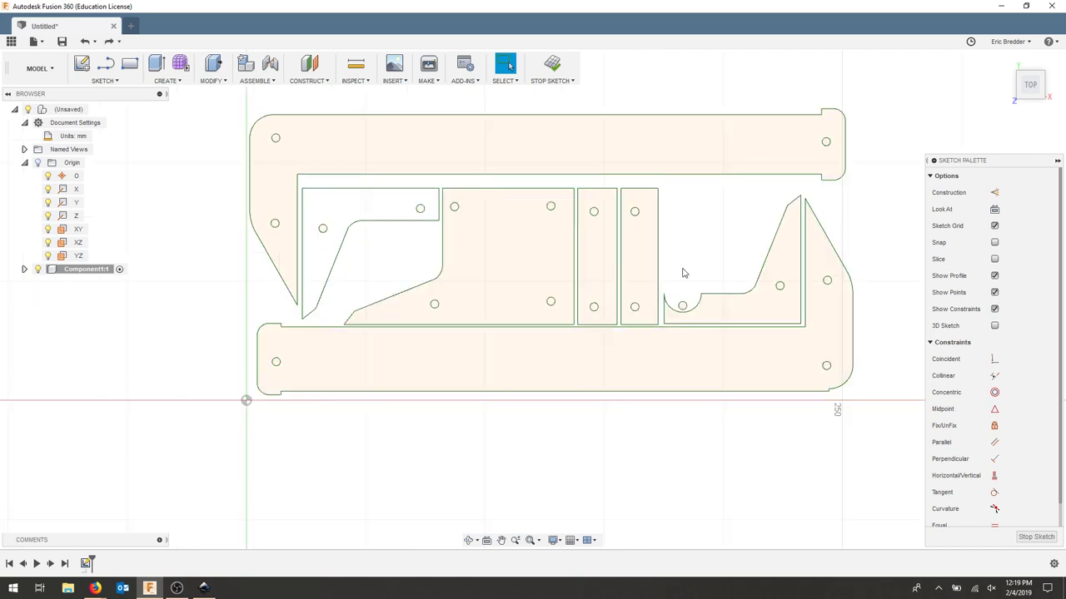
pyautogui.click(533, 249)
pyautogui.click(749, 218)
pyautogui.click(204, 588)
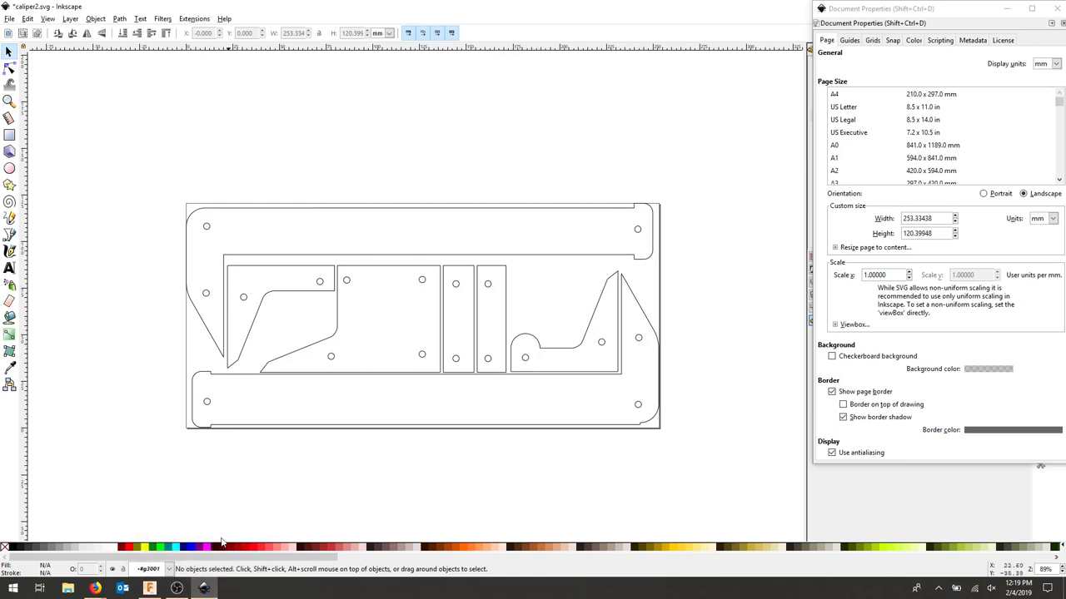
pyautogui.click(149, 588)
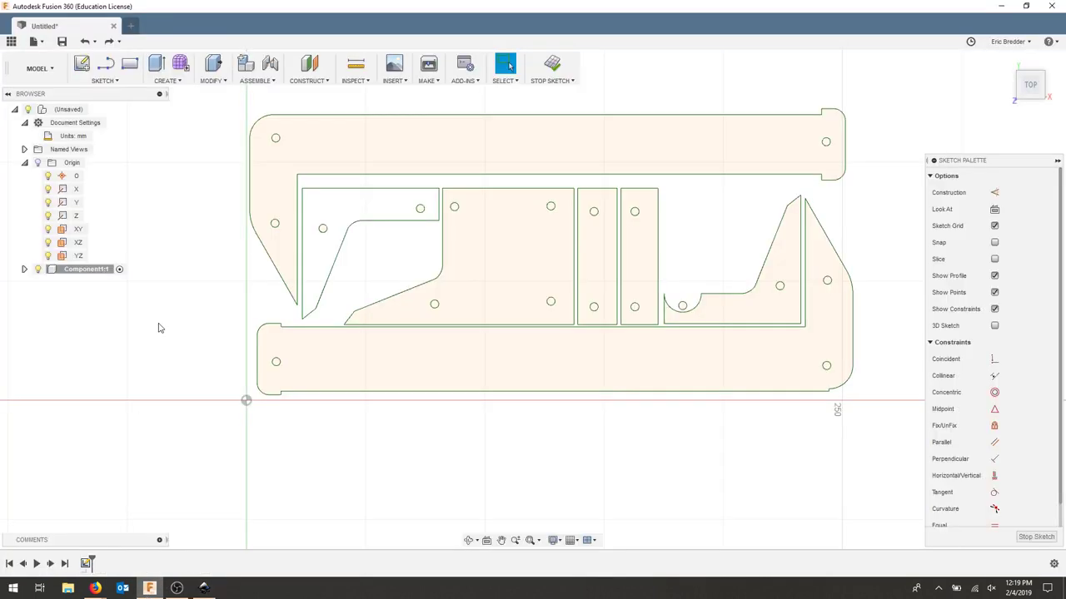
# Draw a three-point arc across the gap over the small hole, completing its round profile.
pyautogui.click(364, 237)
pyautogui.click(703, 264)
pyautogui.click(104, 81)
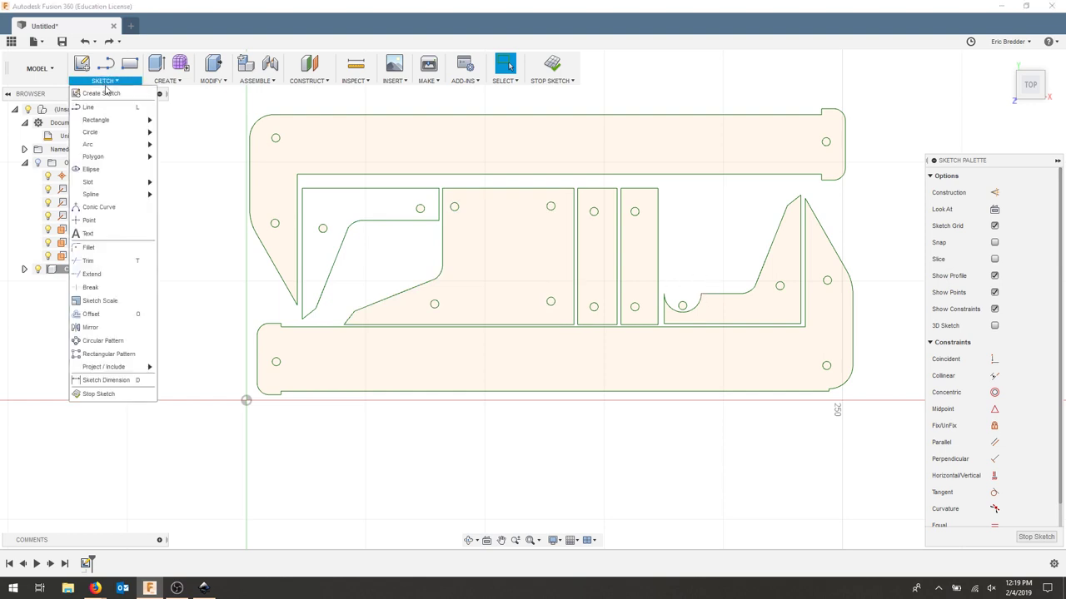
pyautogui.moveTo(96, 120)
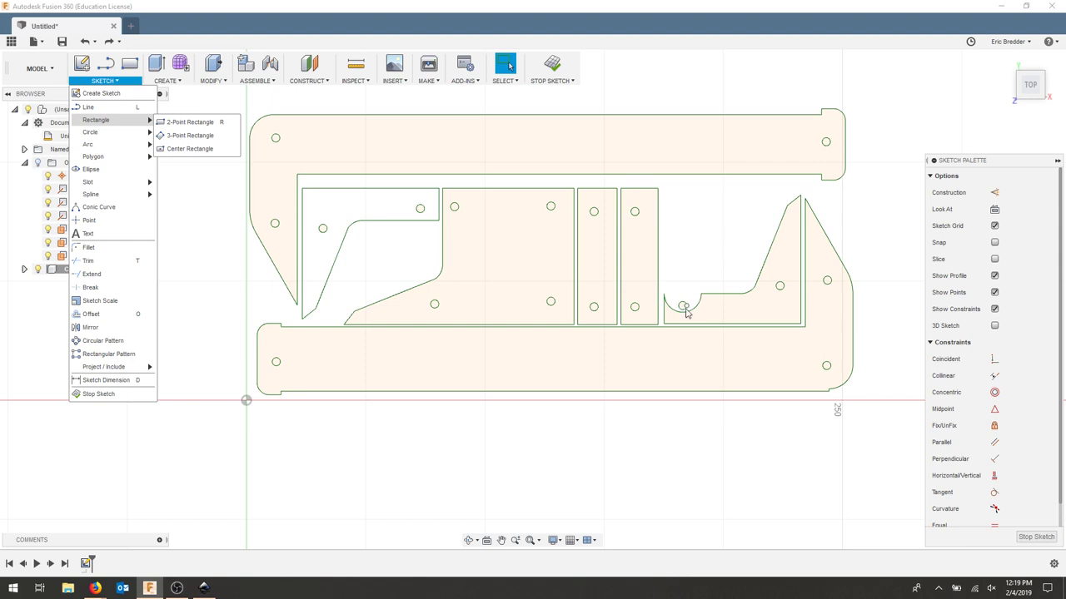
pyautogui.moveTo(116, 146)
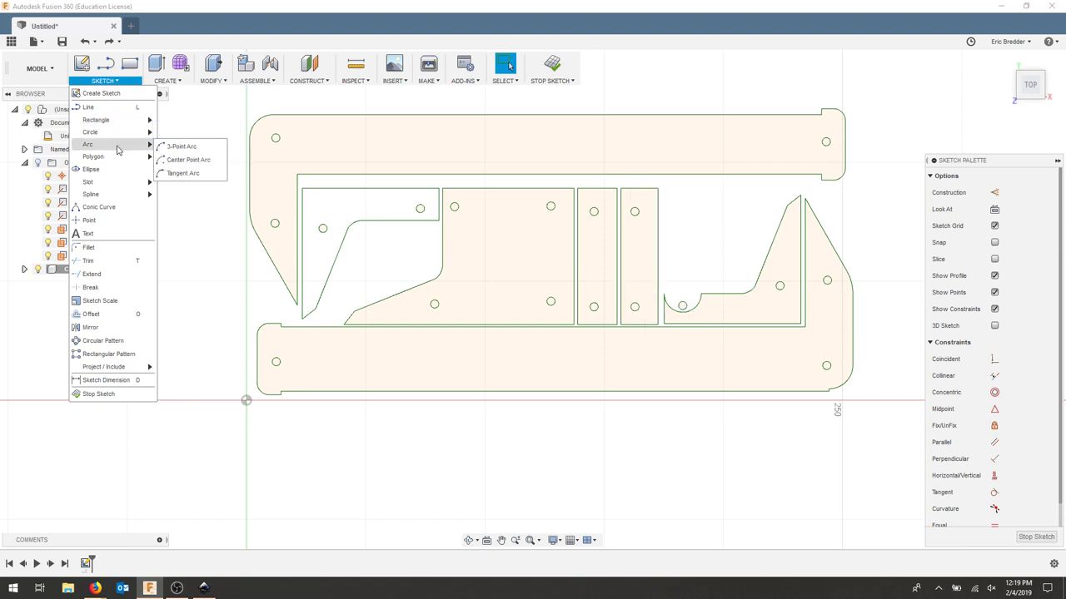
pyautogui.click(188, 147)
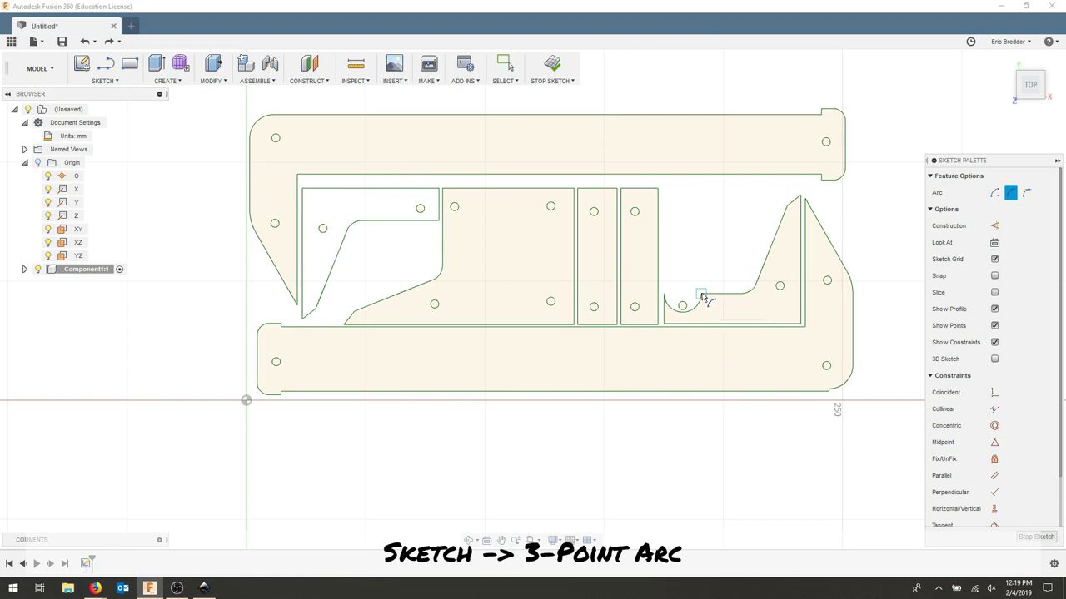
pyautogui.click(701, 295)
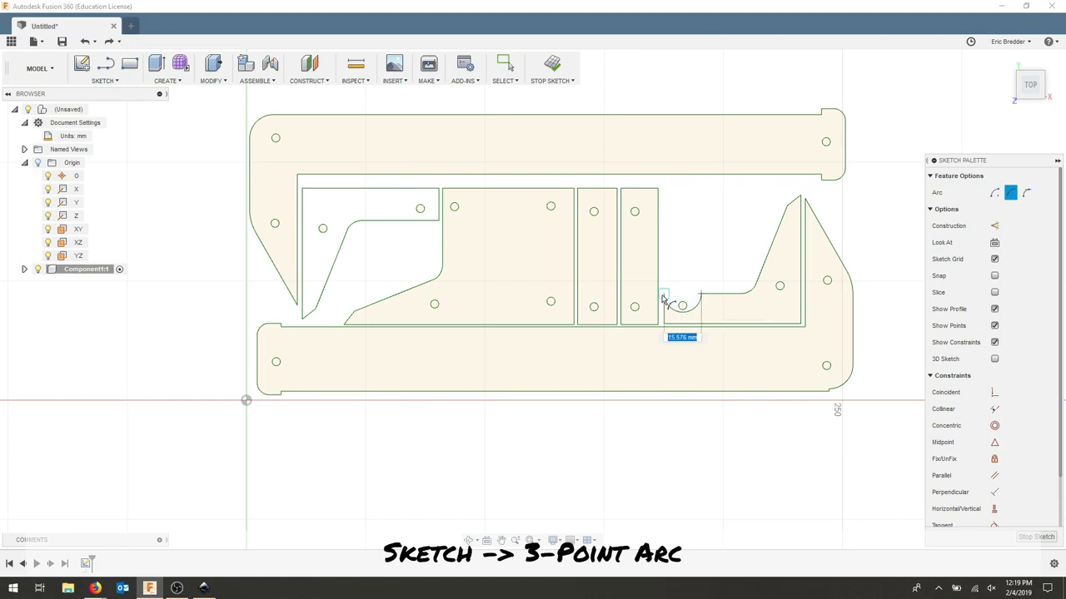
pyautogui.scroll(5, 666, 298)
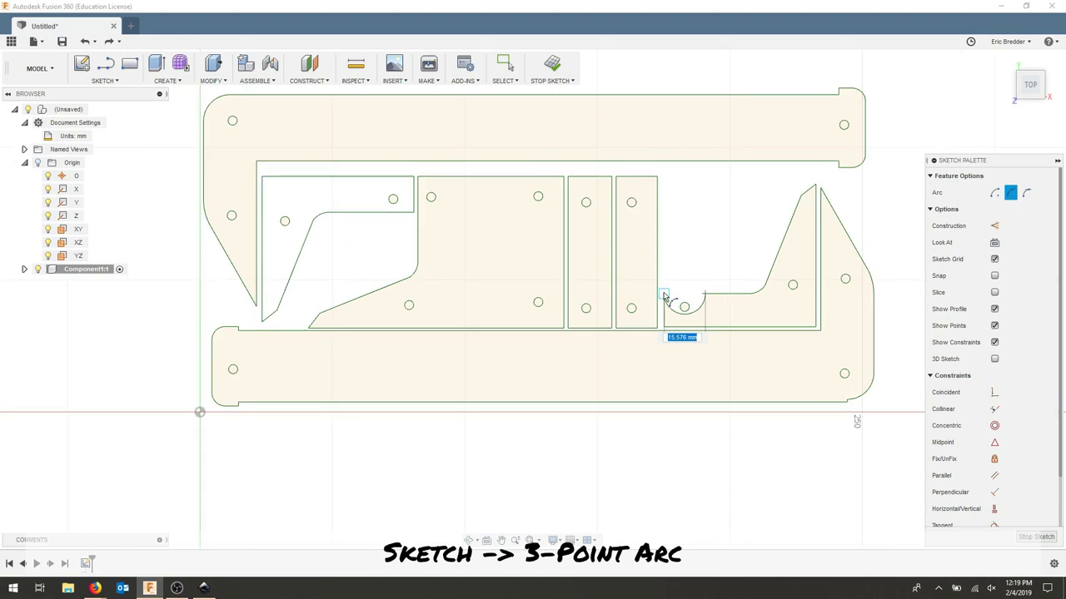
pyautogui.scroll(3, 667, 297)
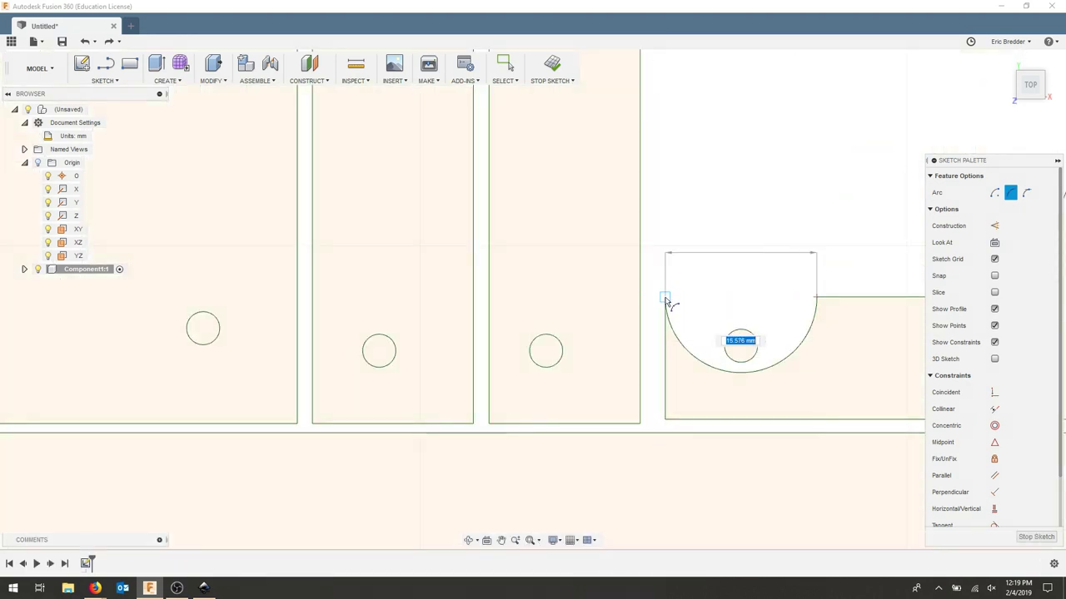
pyautogui.click(666, 297)
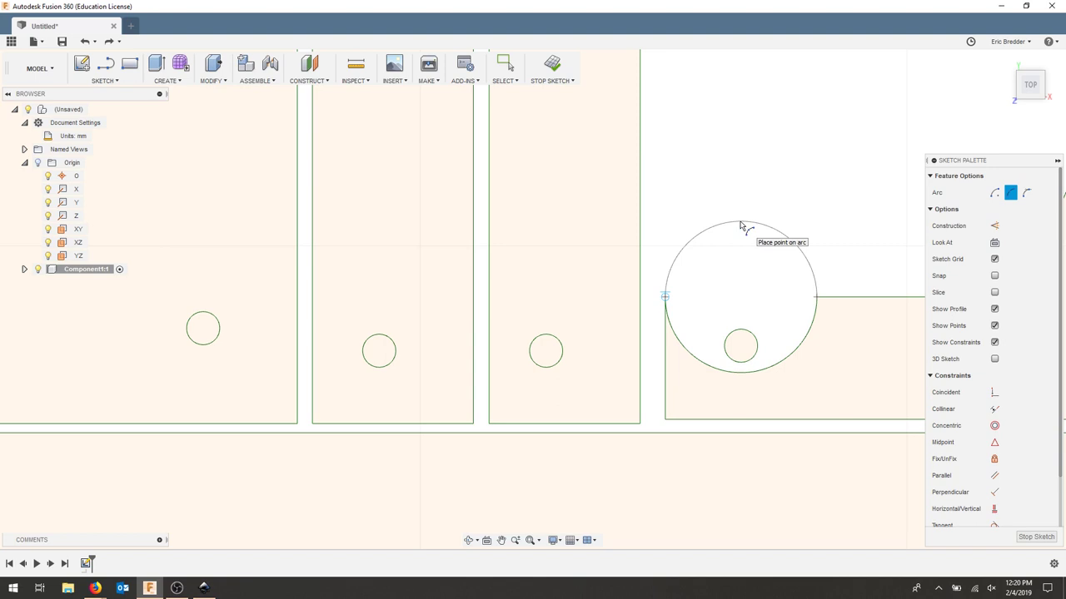
pyautogui.click(740, 223)
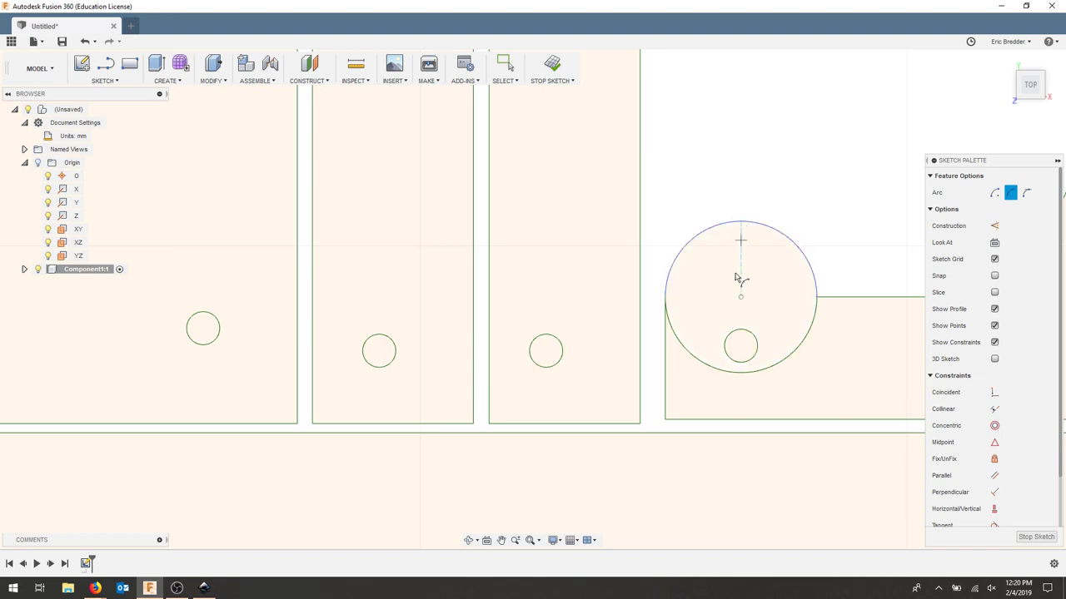
pyautogui.scroll(-5, 671, 360)
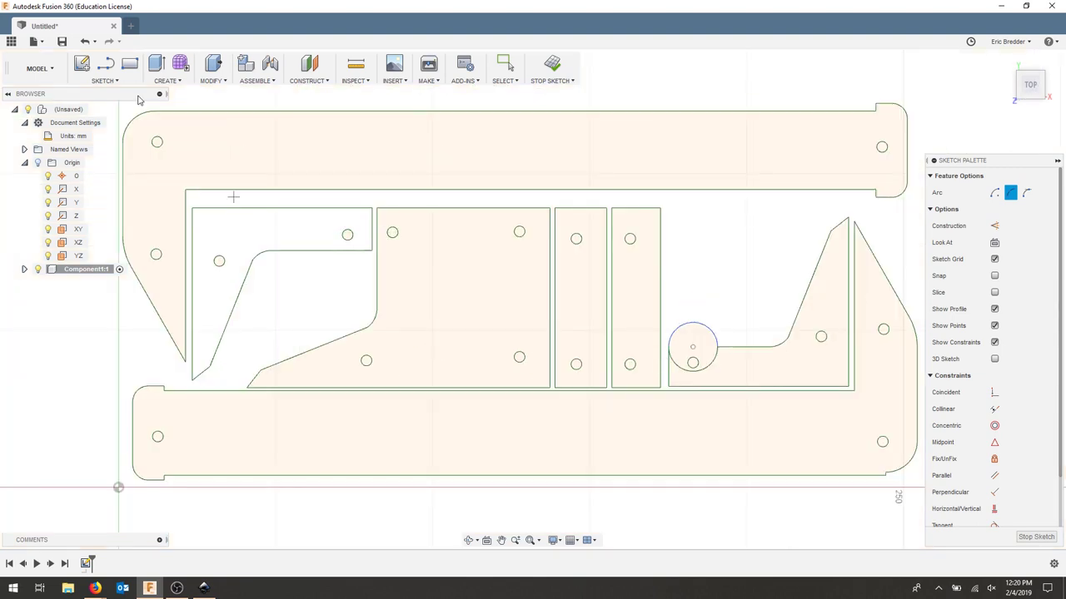
# Extend the short curve in the upper-left cut-out to meet its neighbouring edge.
pyautogui.click(104, 81)
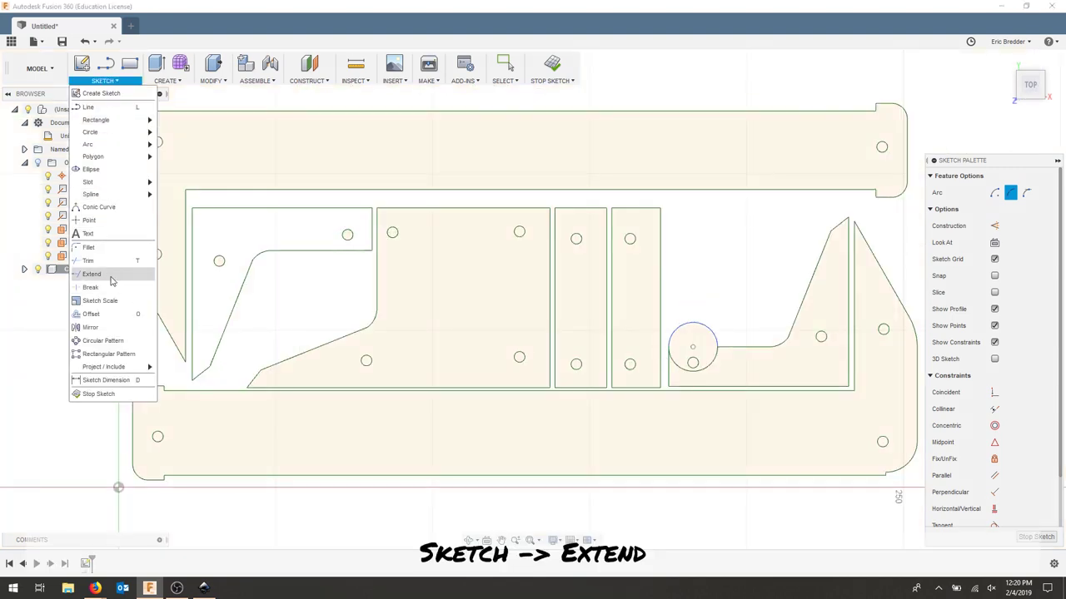
pyautogui.click(111, 276)
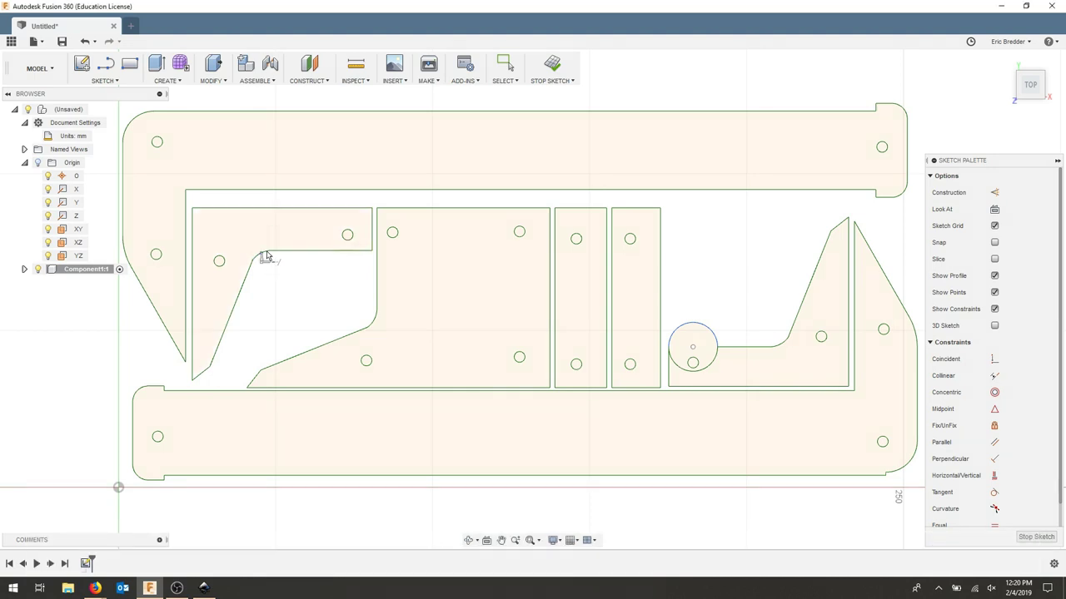
pyautogui.click(260, 256)
# Finish the sketch and pick the top bar, triangular jaw and centre plate profiles for extrusion.
pyautogui.click(552, 66)
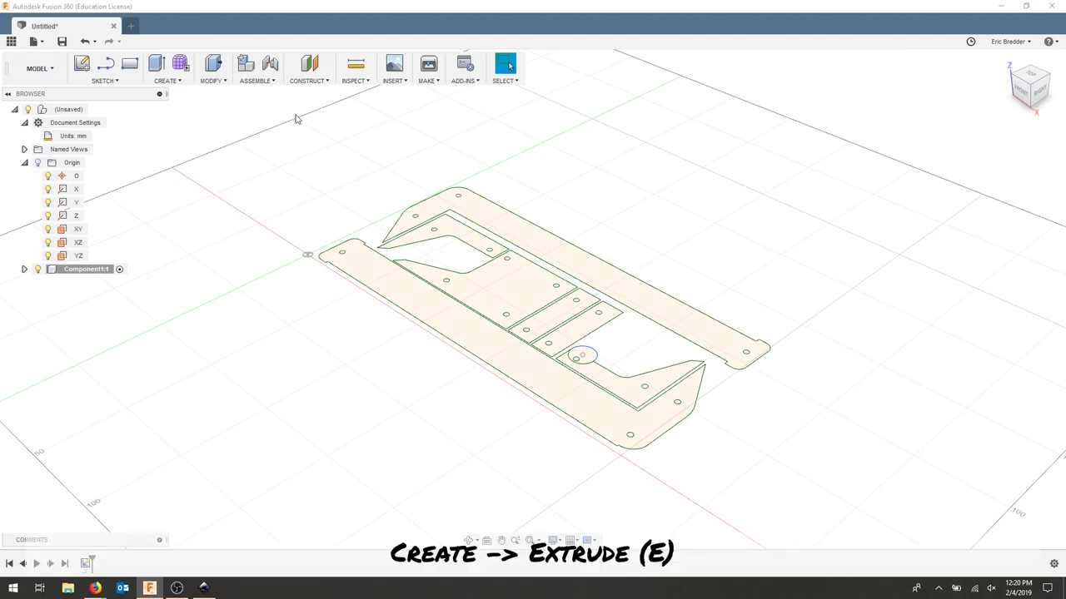
pyautogui.click(156, 66)
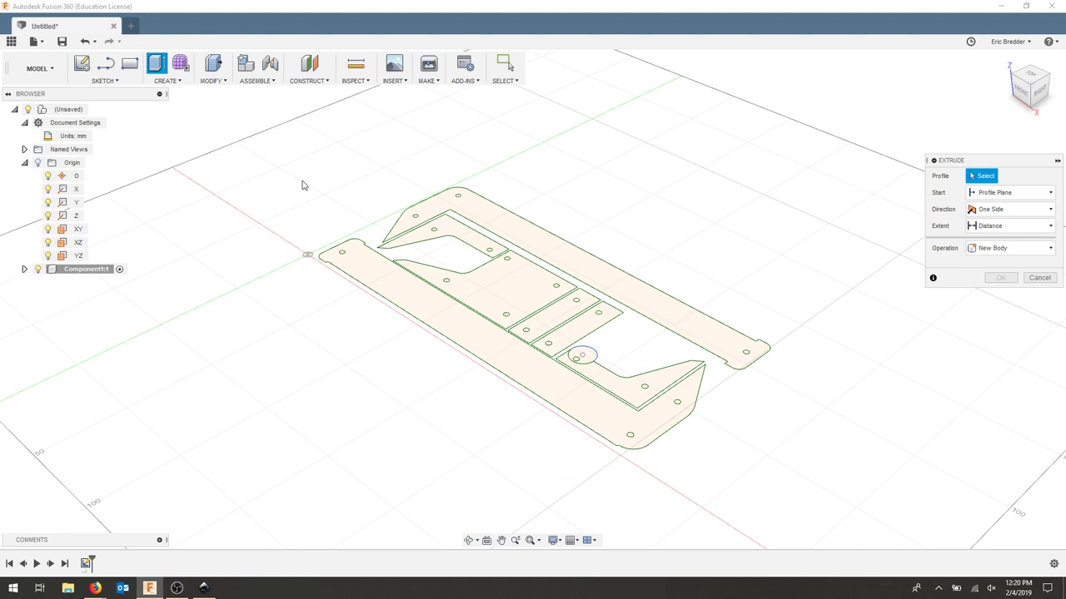
pyautogui.moveTo(205, 168)
pyautogui.mouseDown()
pyautogui.moveTo(664, 379)
pyautogui.moveTo(826, 500)
pyautogui.mouseUp()
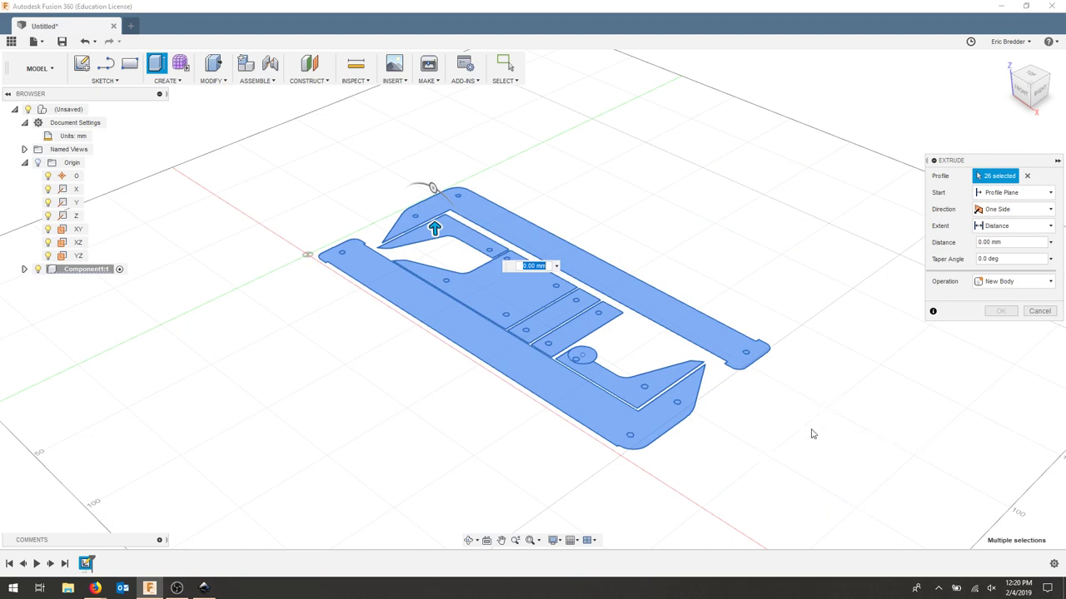
pyautogui.click(1027, 176)
pyautogui.click(515, 223)
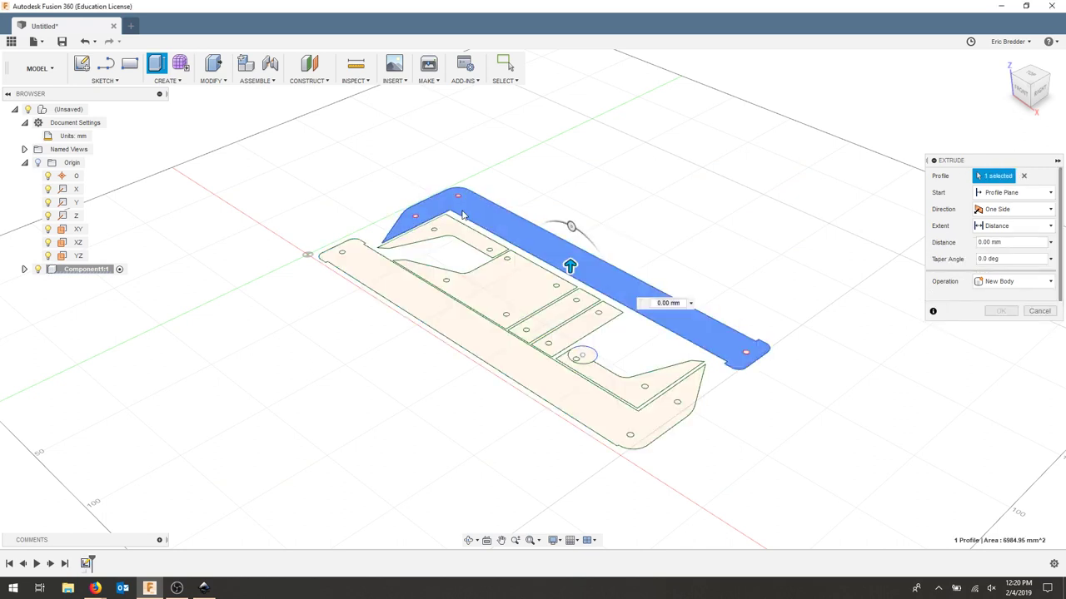
pyautogui.click(450, 231)
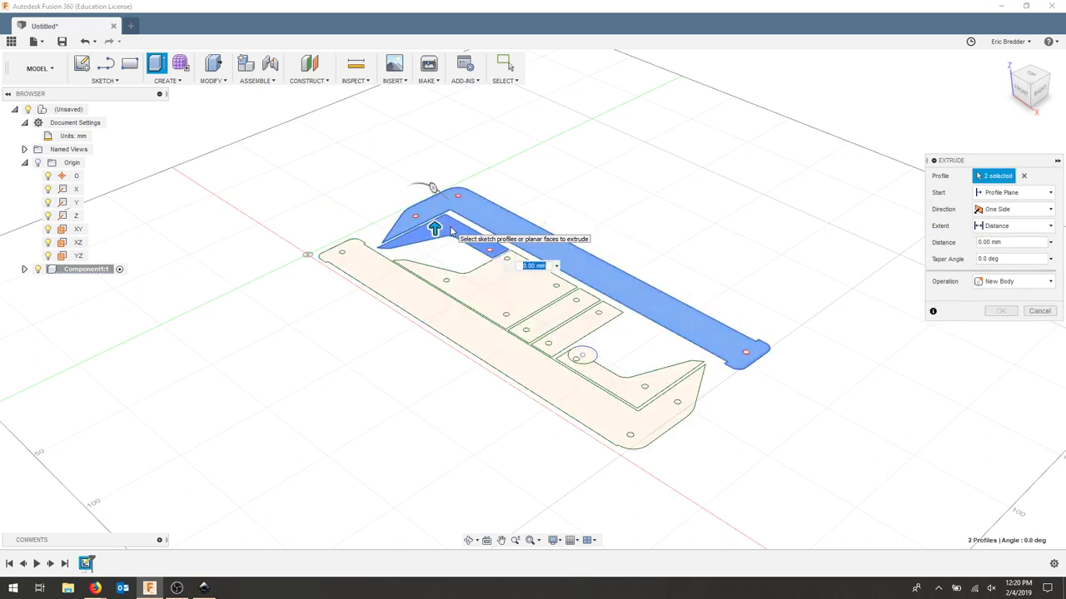
pyautogui.click(501, 289)
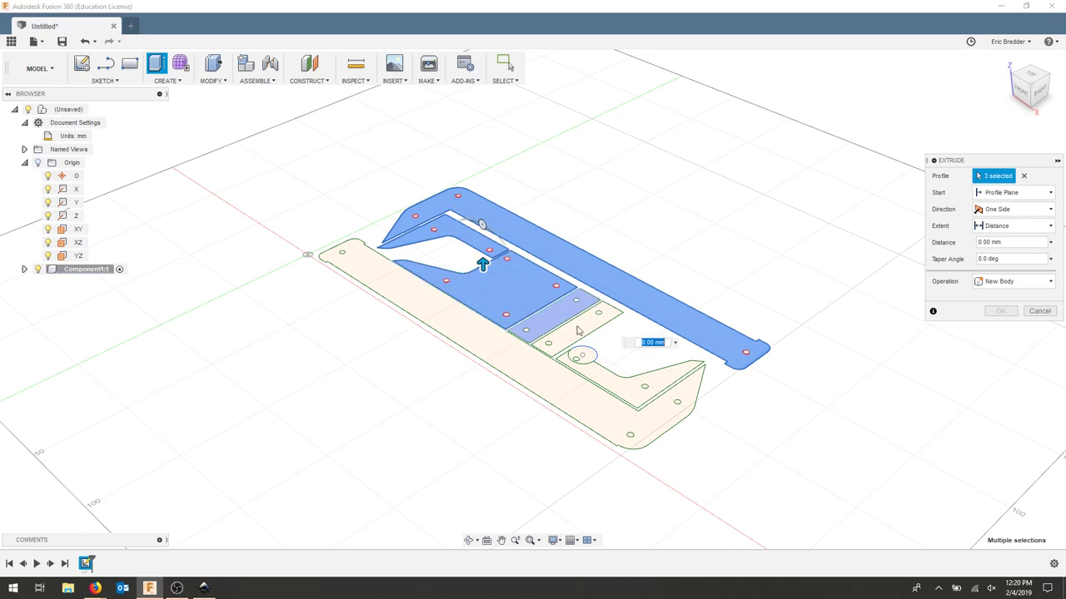
# Add the two narrow strips, lower right part, circle and lower bar, then extrude 0.16 mm.
pyautogui.click(556, 314)
pyautogui.click(580, 330)
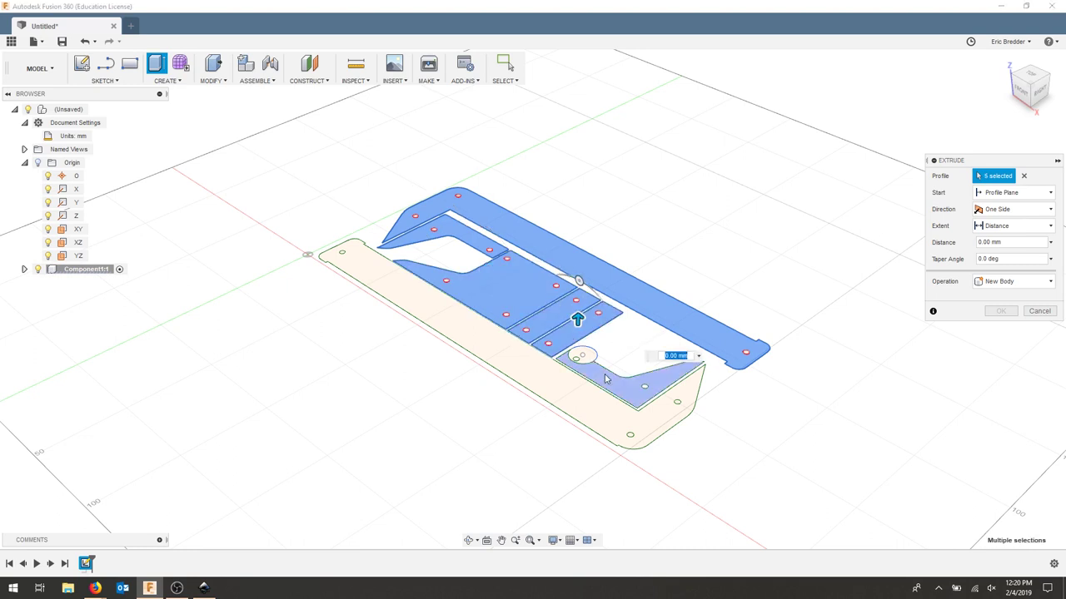
pyautogui.click(605, 379)
pyautogui.click(614, 387)
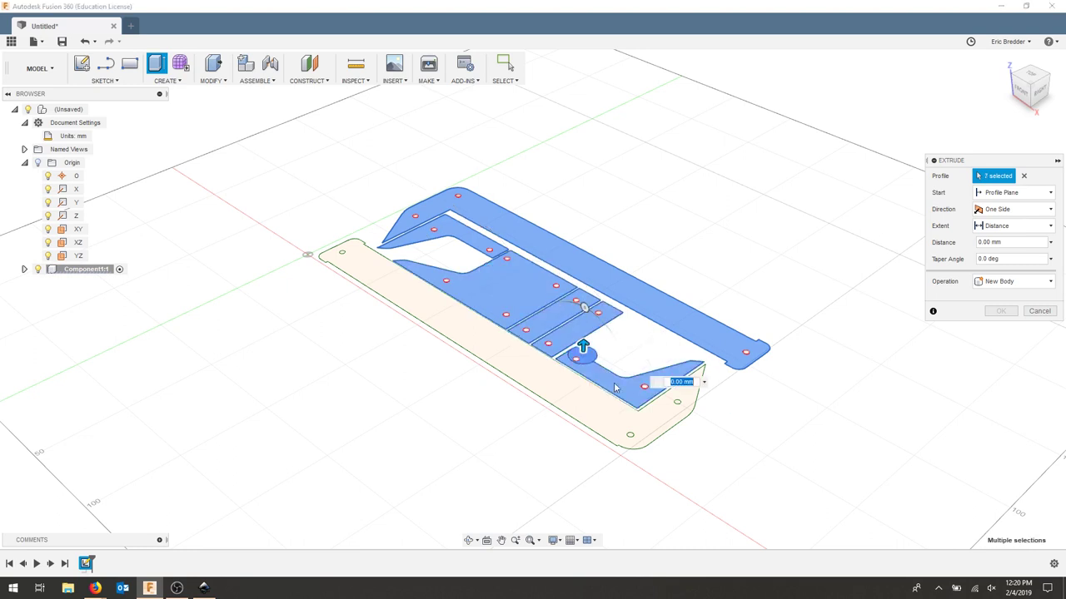
pyautogui.click(660, 427)
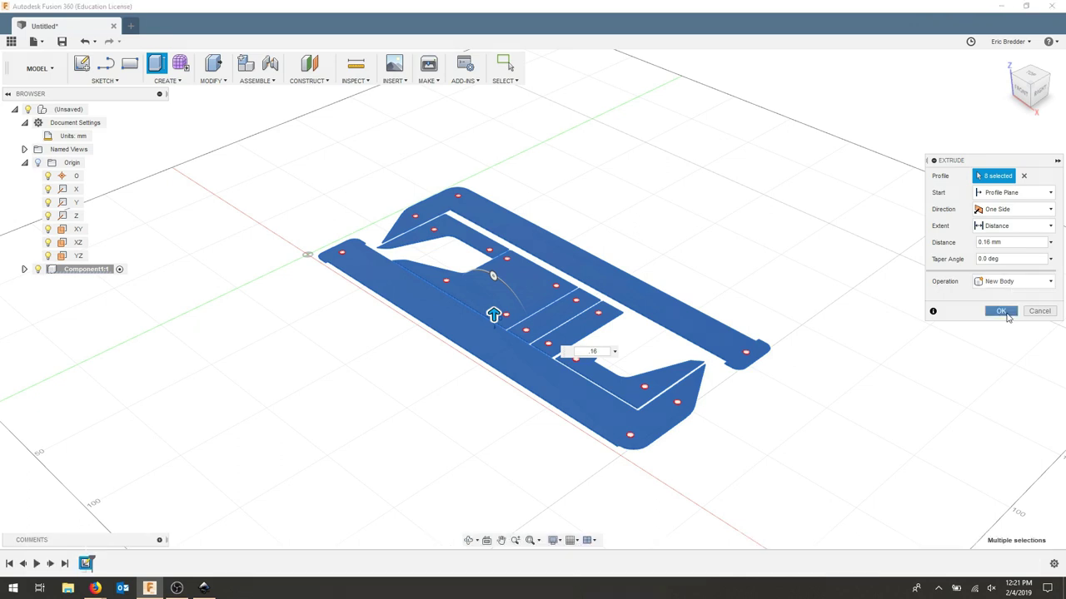
pyautogui.click(1002, 311)
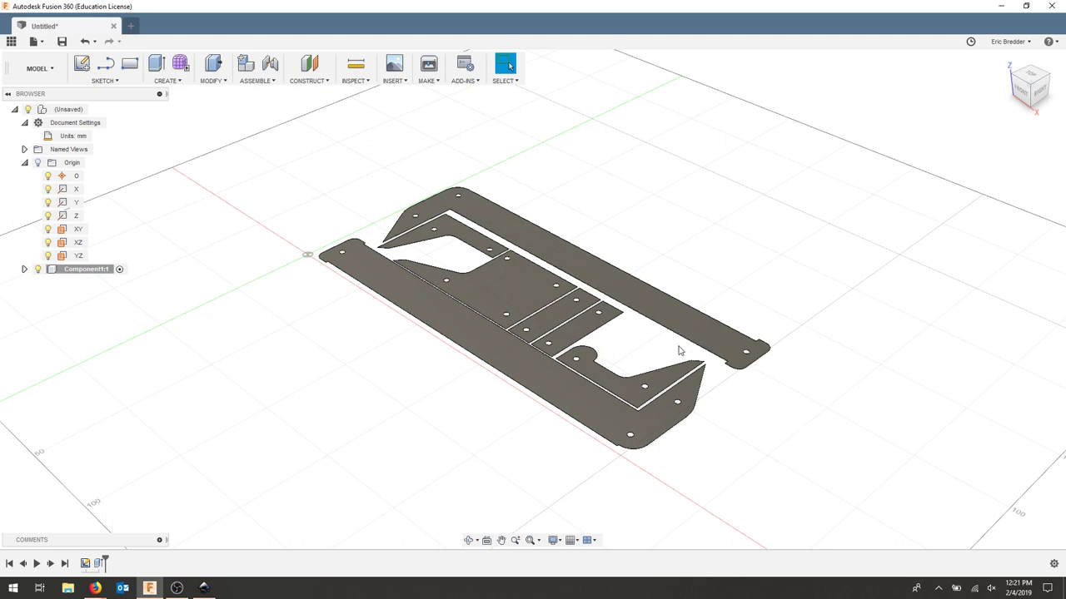
pyautogui.scroll(8, 678, 350)
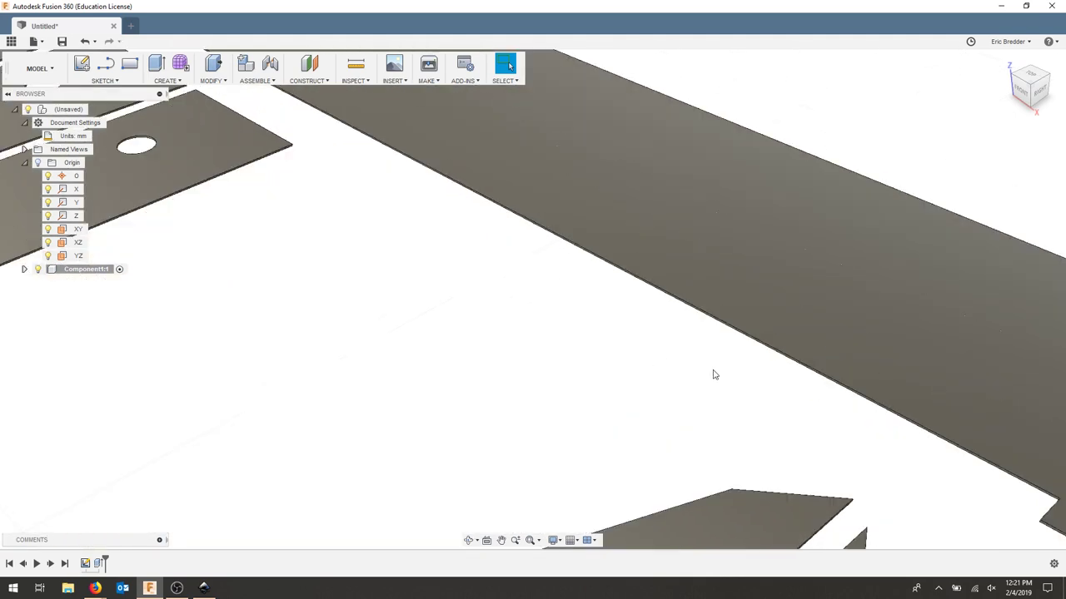
pyautogui.keyDown('shift'); pyautogui.moveTo(714, 375); pyautogui.dragTo(679, 278, button='middle'); pyautogui.keyUp('shift')
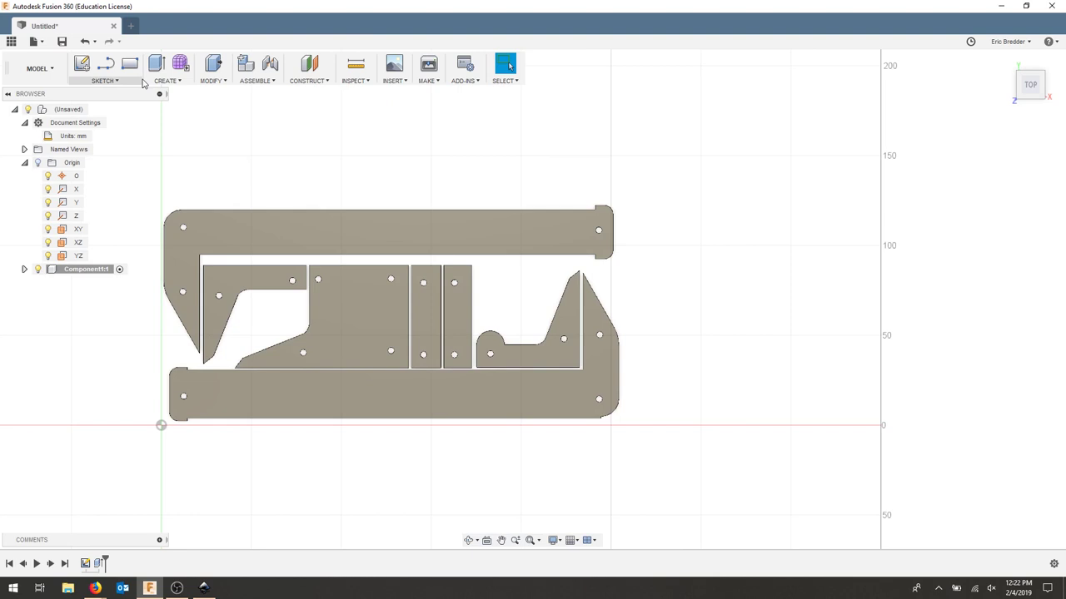
# Save the design as 'caliperVideo' in the IND250 › caliperCAM folder.
pyautogui.click(65, 44)
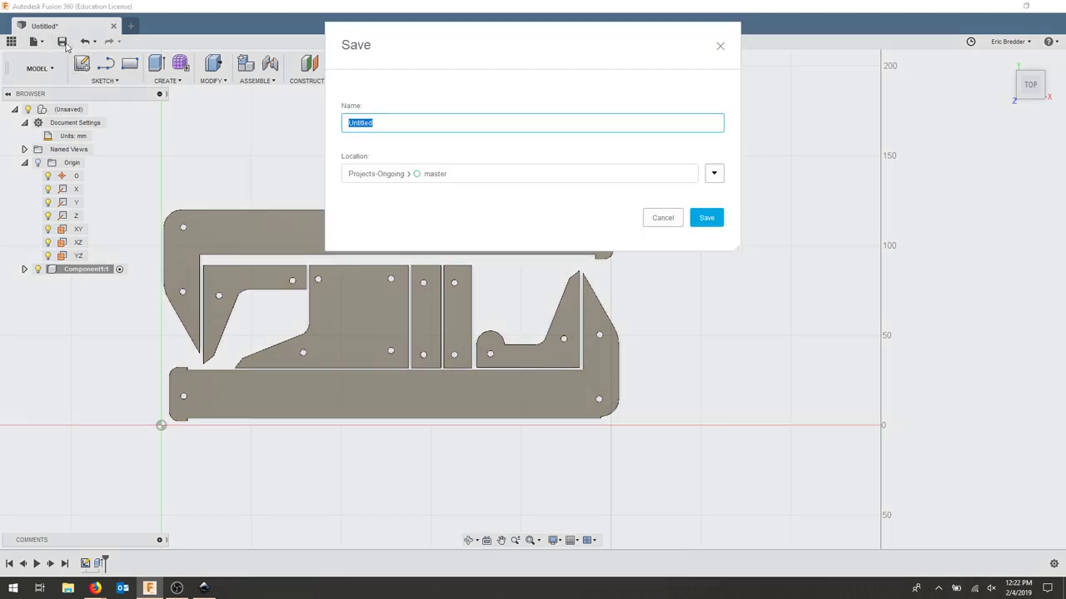
pyautogui.click(714, 175)
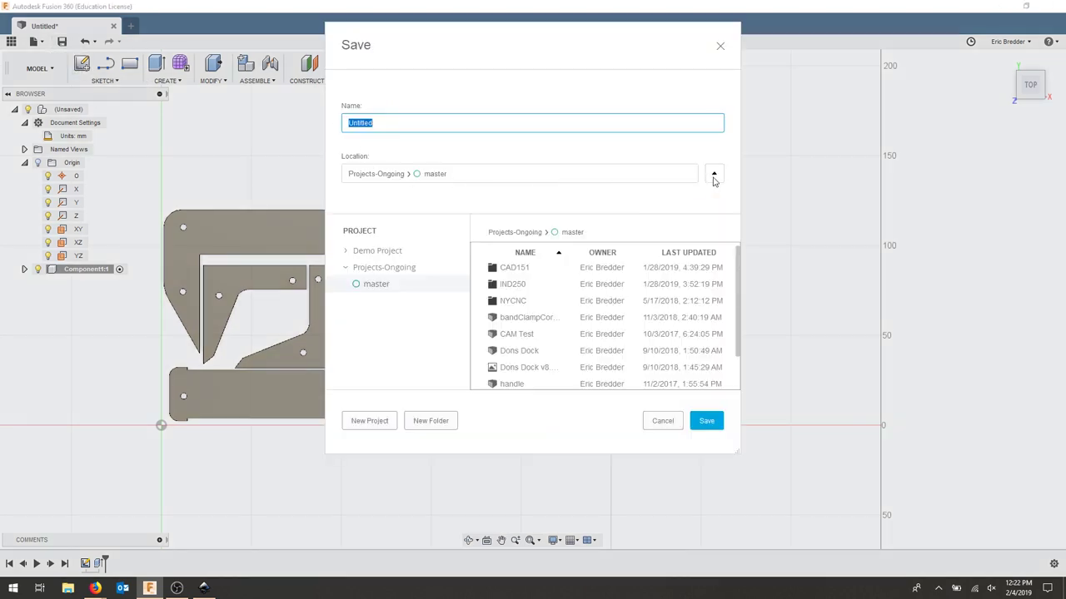
pyautogui.doubleClick(522, 288)
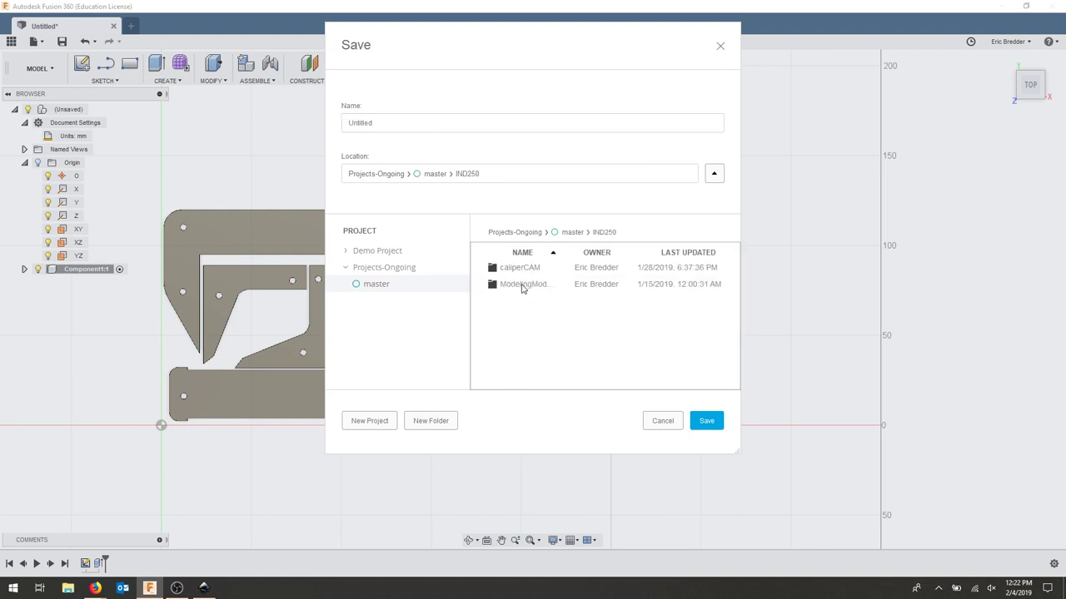
pyautogui.doubleClick(535, 283)
pyautogui.click(418, 121)
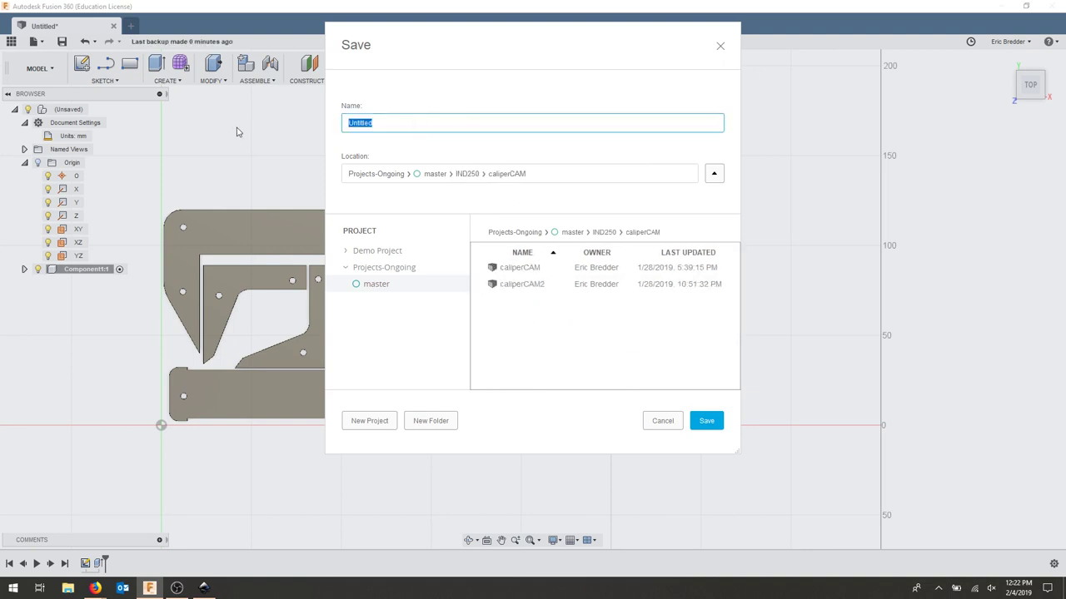
pyautogui.write('caliperVideo')
pyautogui.click(706, 421)
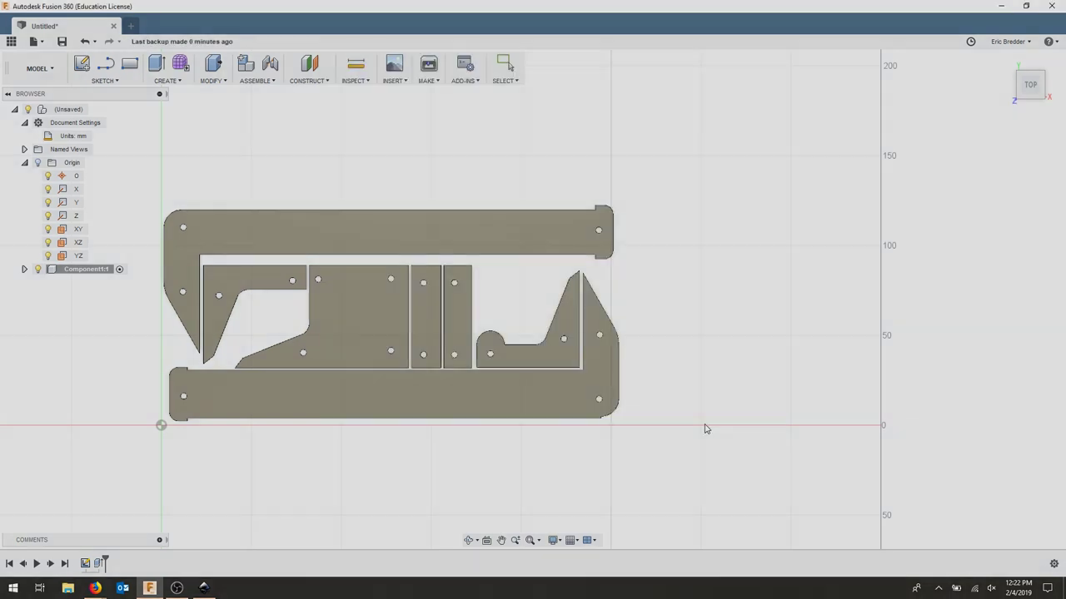